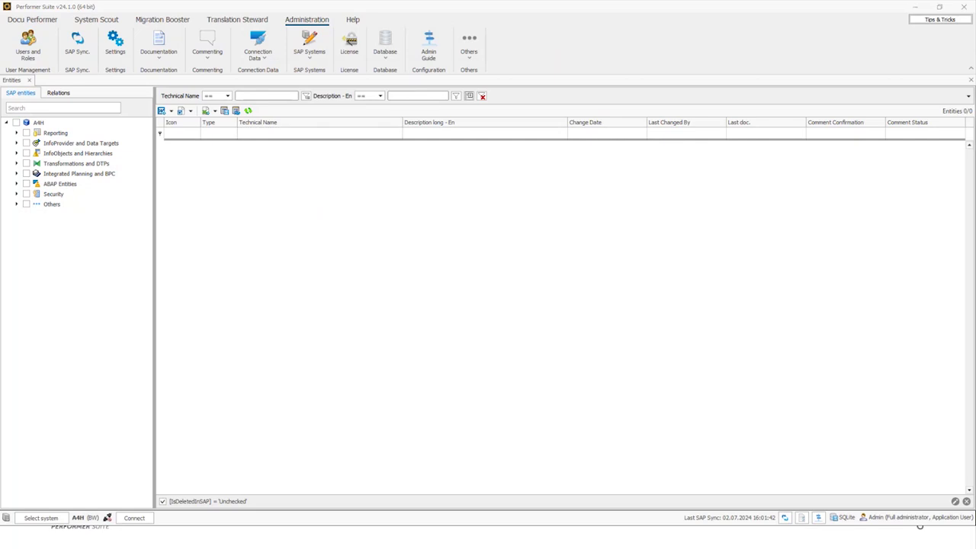
Under A4H, filter Technical Name to Z_C_FLIGHTBYAIRPORTQUERY, ZPURV01_REP_001 and ZPURCHAIN01, and select the three rows
{"action": "left_click", "coordinate": [17, 123]}
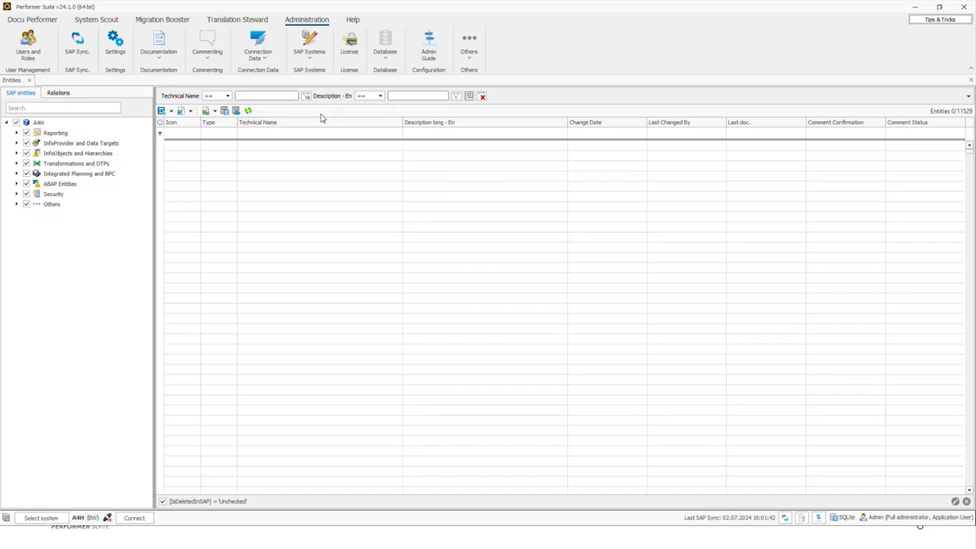
{"action": "left_click", "coordinate": [306, 95]}
{"action": "left_click", "coordinate": [439, 161]}
{"action": "type", "text": "ZPURV01_REP_001 ZPURCHAIN01 Z_C_FLIGHTBYAIRPORTQUERY"}
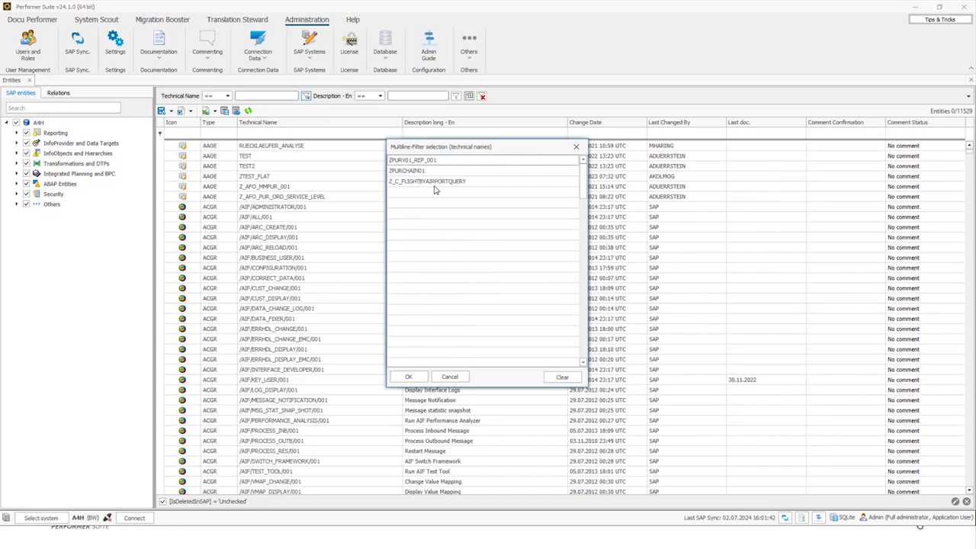
{"action": "left_click", "coordinate": [409, 377]}
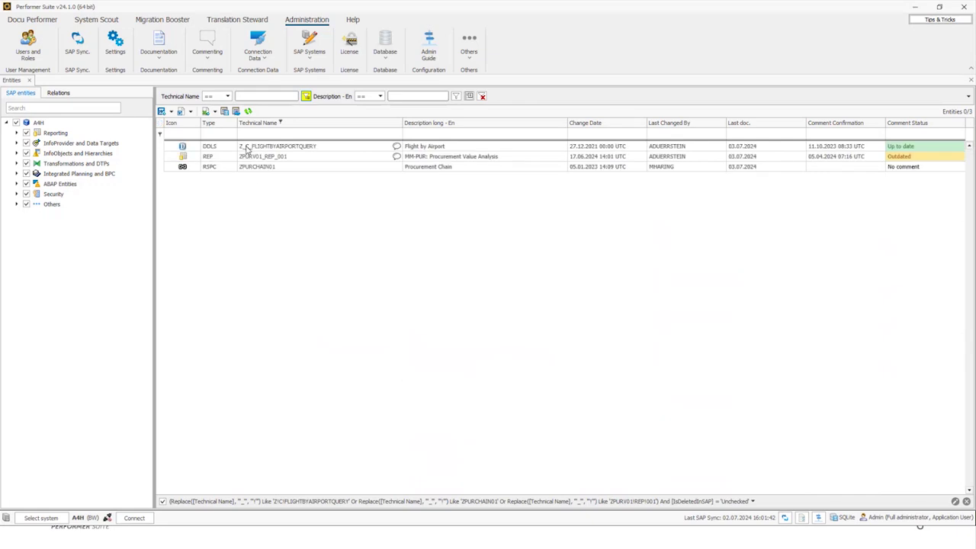
{"action": "left_click_drag", "start_coordinate": [247, 149], "coordinate": [259, 174]}
Schedule documentation for the three selected objects and open Administration's Documentation Scheduling list
{"action": "right_click", "coordinate": [315, 153]}
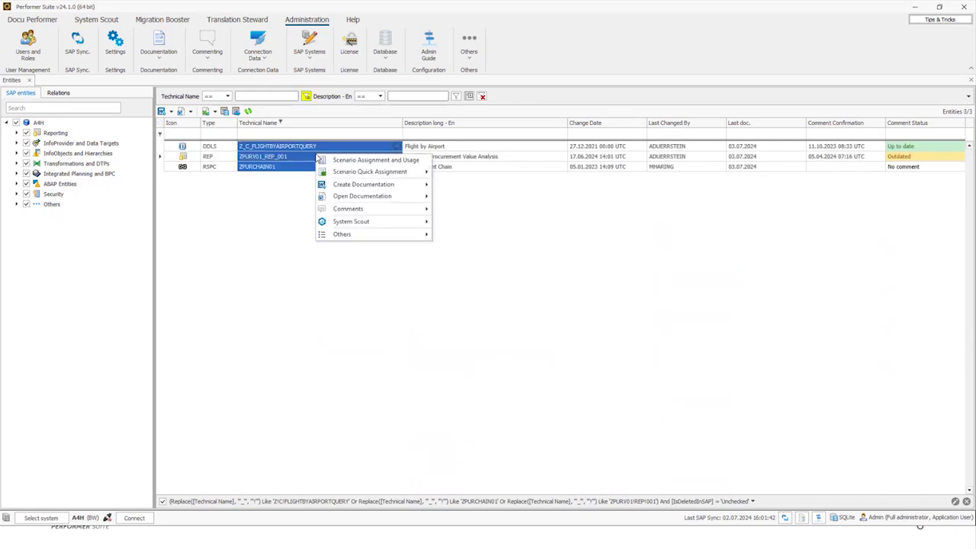
{"action": "mouse_move", "coordinate": [387, 190]}
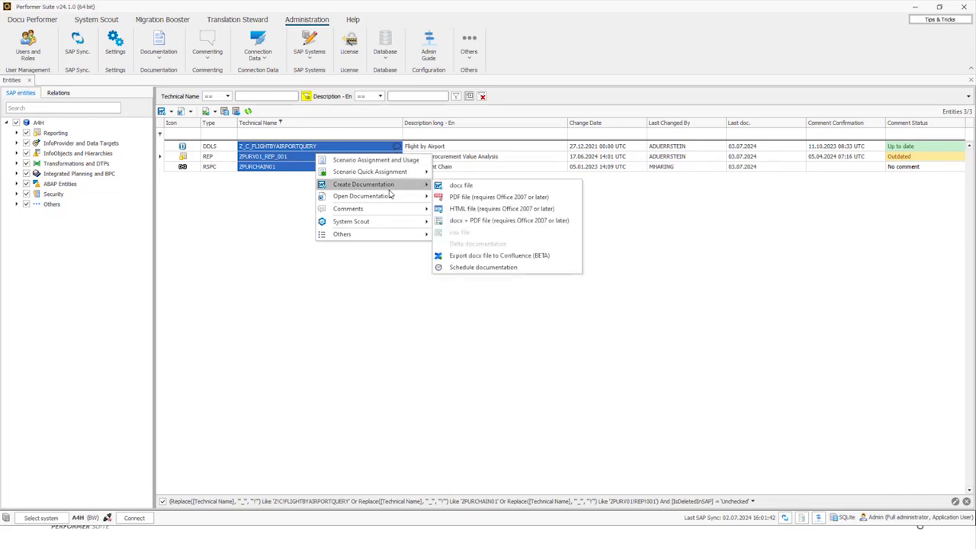
{"action": "left_click", "coordinate": [533, 270]}
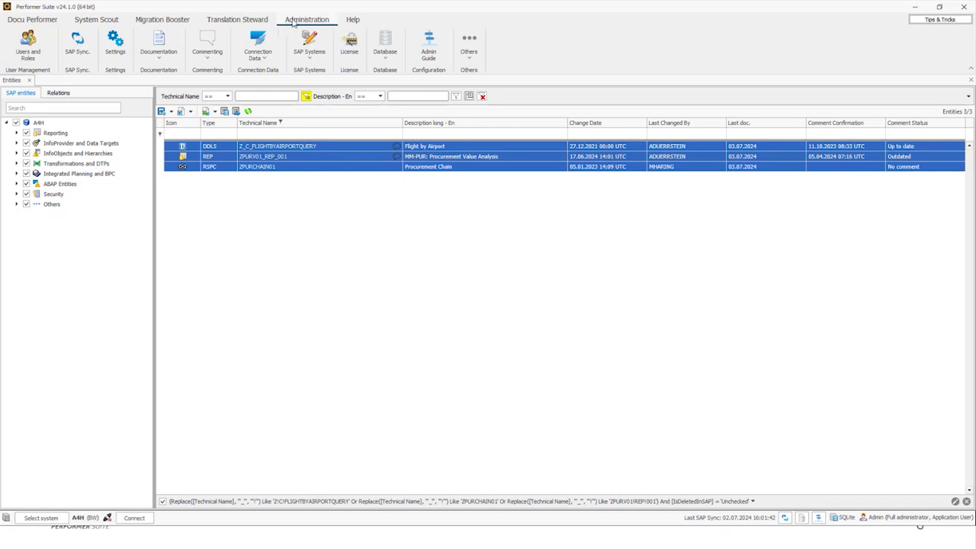
{"action": "left_click", "coordinate": [162, 58]}
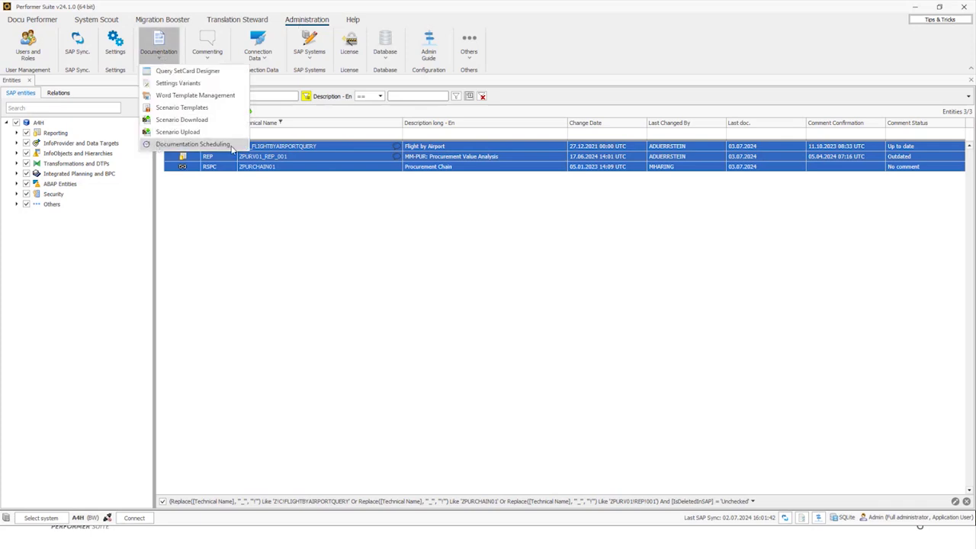
{"action": "left_click", "coordinate": [194, 144]}
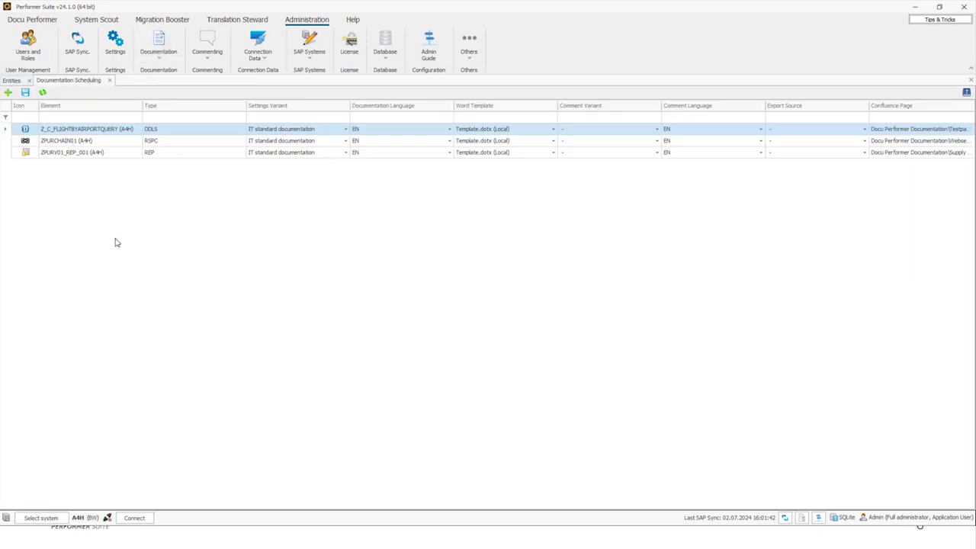
{"action": "left_click", "coordinate": [96, 154]}
{"action": "left_click", "coordinate": [92, 144]}
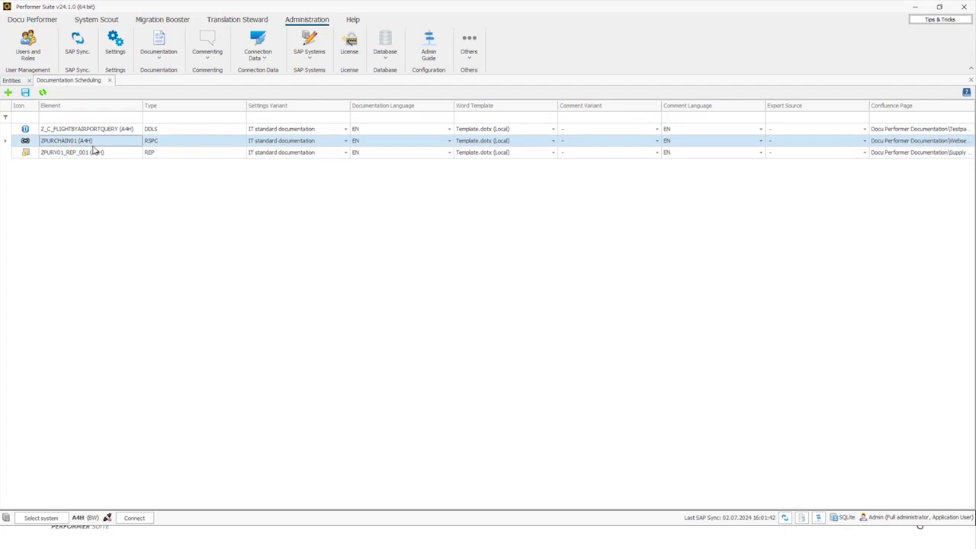
{"action": "key", "text": "Up"}
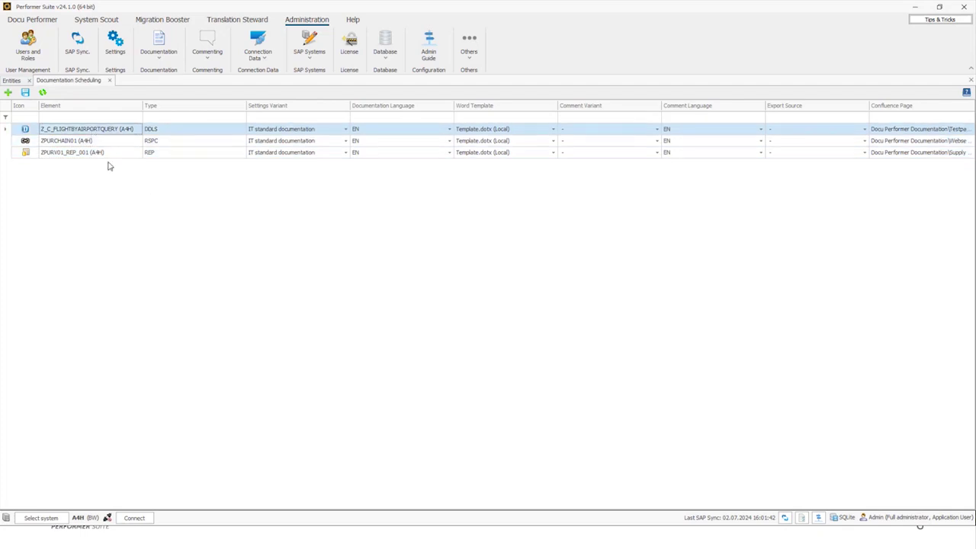
{"action": "left_click", "coordinate": [103, 144]}
{"action": "left_click", "coordinate": [102, 153]}
{"action": "left_click", "coordinate": [71, 132]}
{"action": "left_click", "coordinate": [15, 80]}
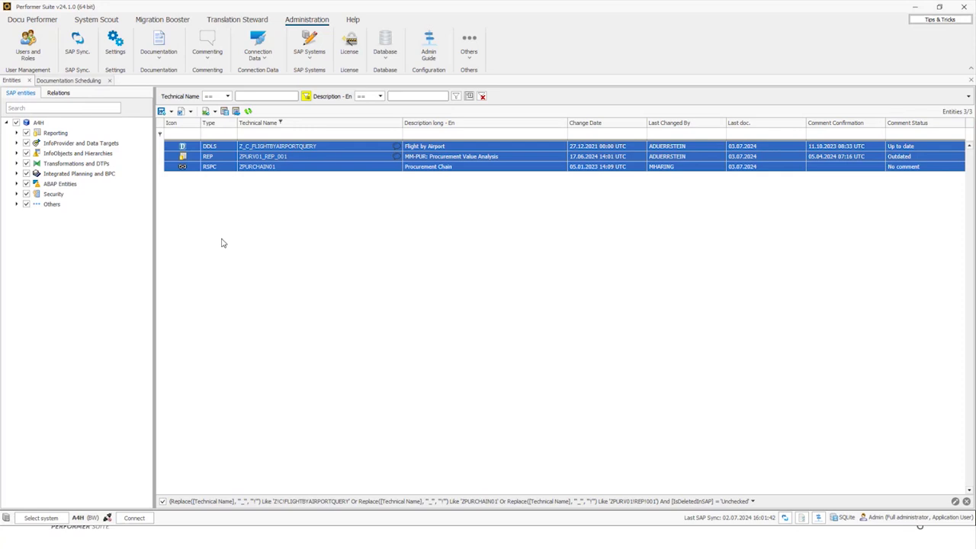
{"action": "left_click", "coordinate": [54, 82]}
{"action": "left_click", "coordinate": [154, 61]}
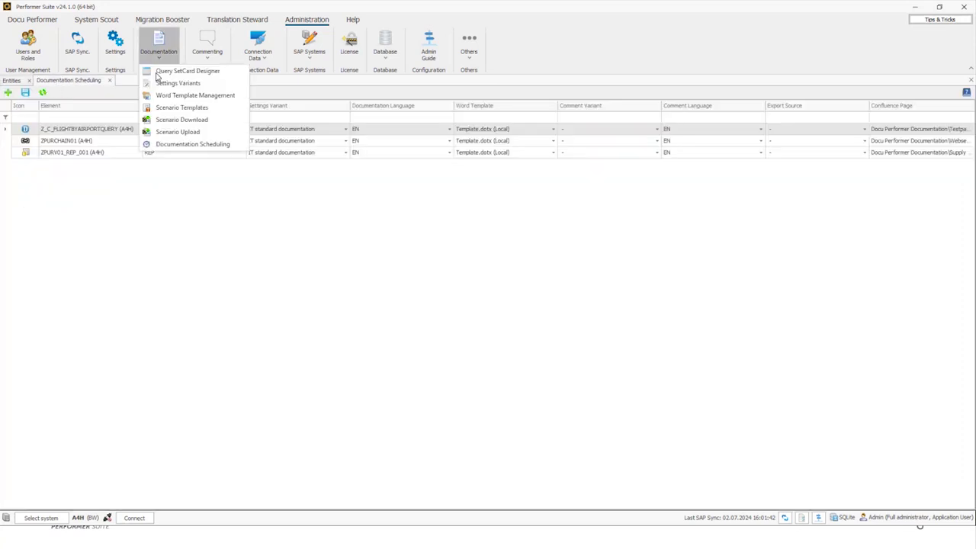
{"action": "left_click", "coordinate": [168, 143]}
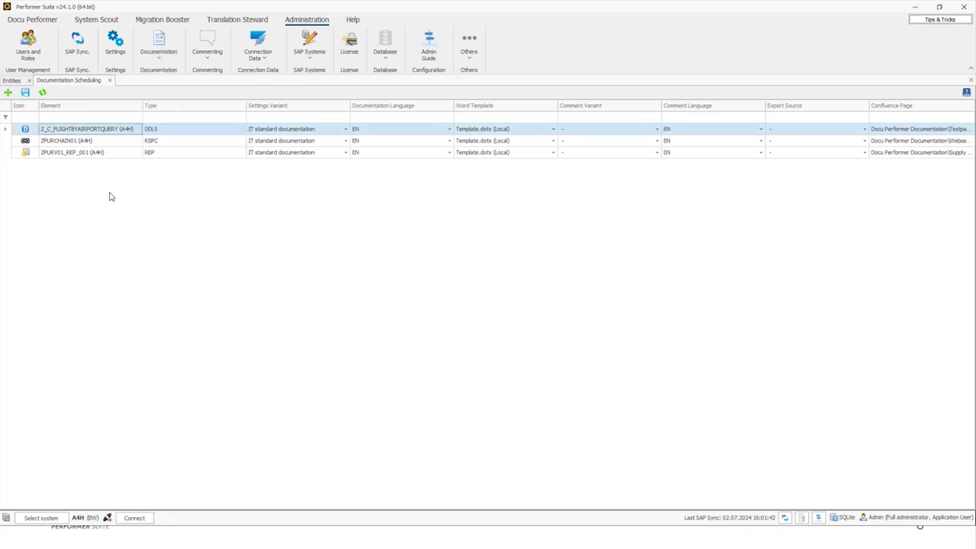
Add HDB calculation view PURCHASEORDER_OVERVIEW to the schedule, filtering the element list by 'pur'
{"action": "left_click", "coordinate": [7, 92]}
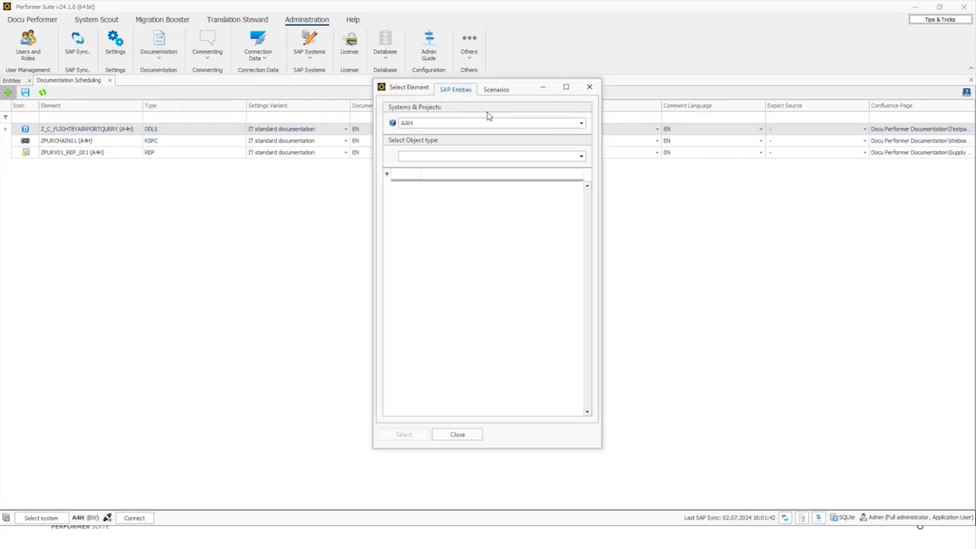
{"action": "left_click", "coordinate": [582, 125]}
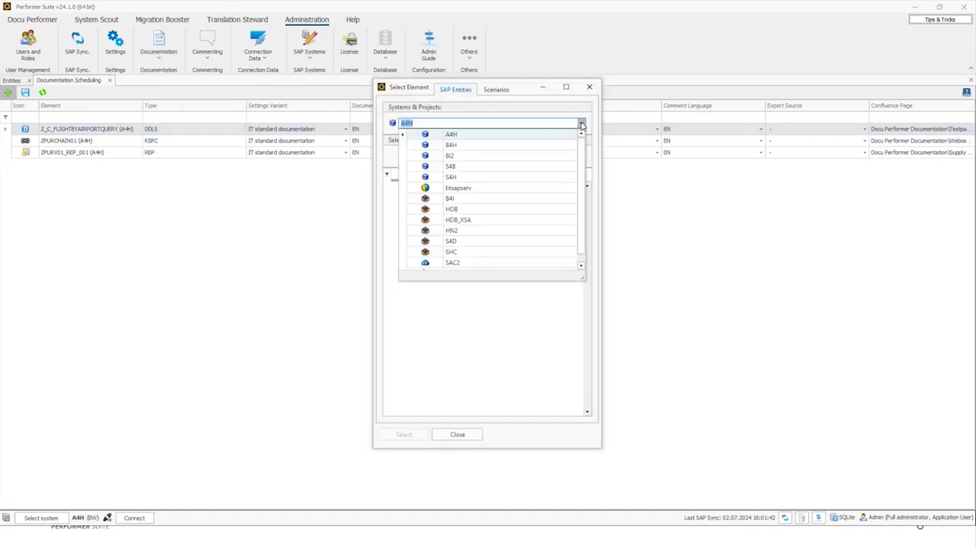
{"action": "left_click", "coordinate": [452, 209]}
{"action": "left_click", "coordinate": [580, 157]}
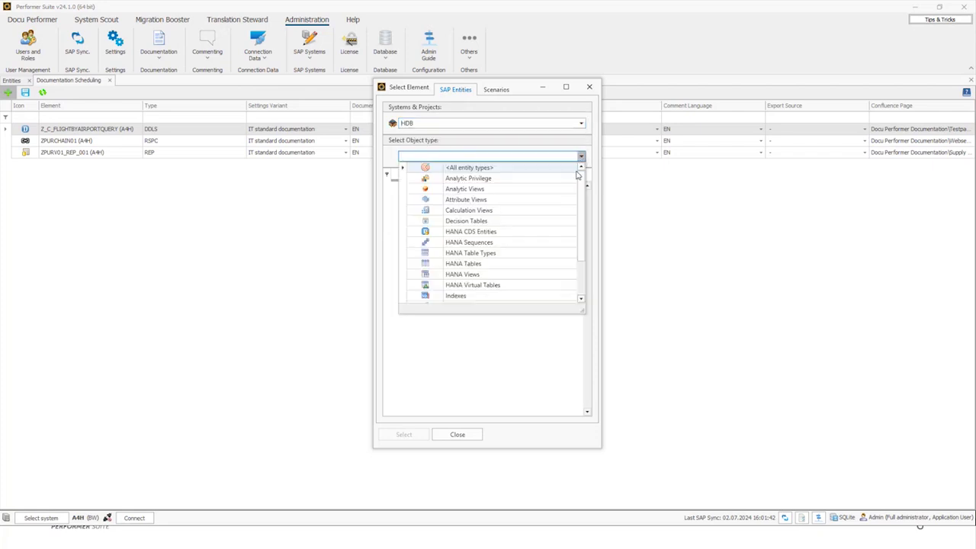
{"action": "left_click", "coordinate": [466, 220]}
{"action": "left_click", "coordinate": [583, 157]}
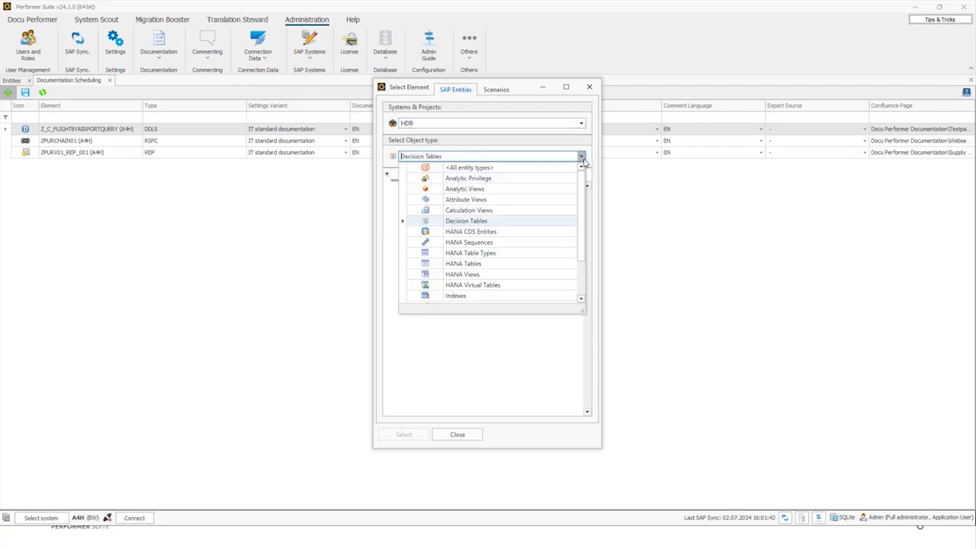
{"action": "left_click", "coordinate": [468, 209]}
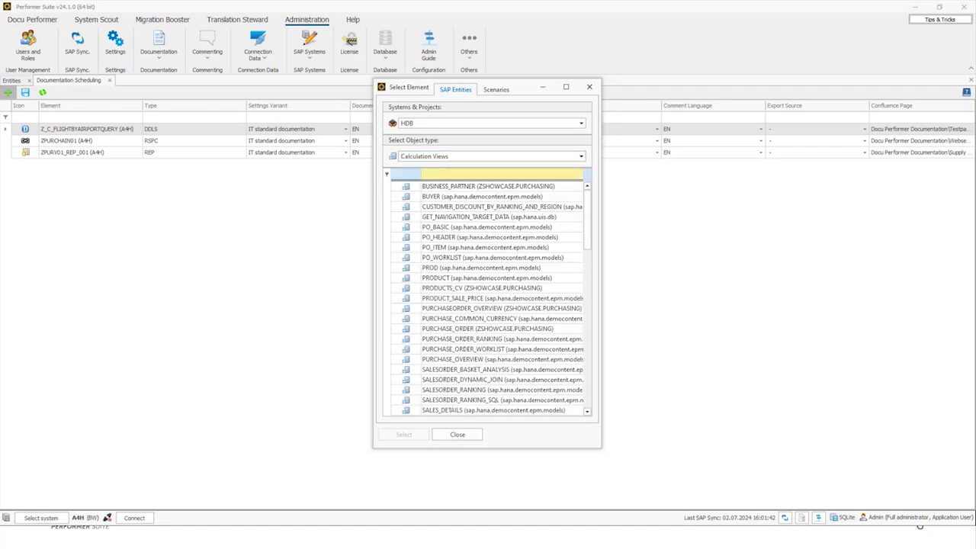
{"action": "type", "text": "pur"}
{"action": "left_click", "coordinate": [447, 187]}
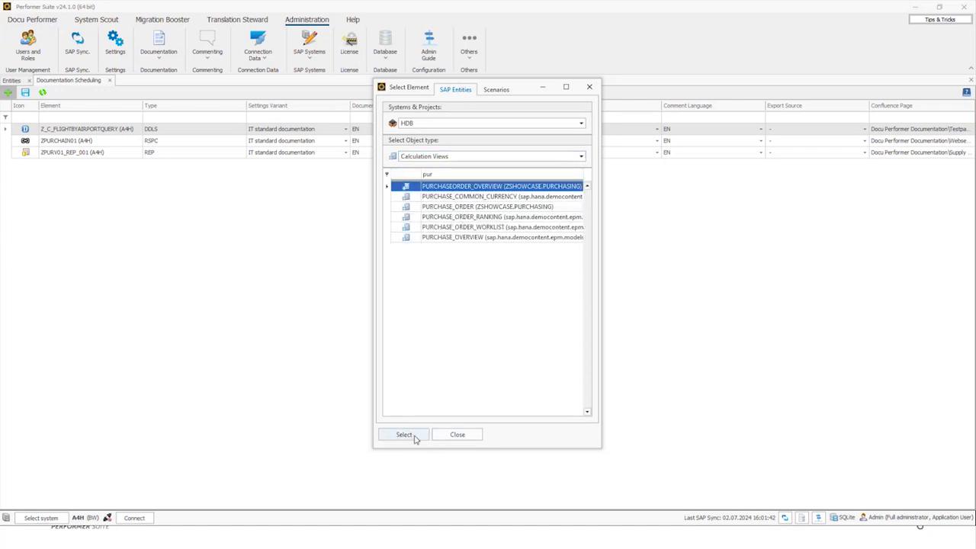
{"action": "left_click", "coordinate": [405, 434]}
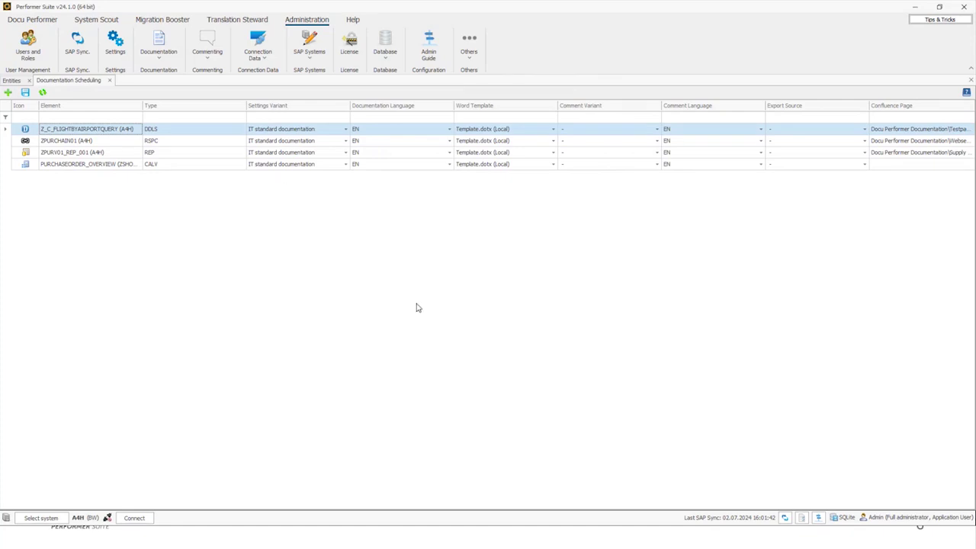
Give ZPURV01_REP_001 Business standard documentation, DE documentation and comment language, and the Query Documentation template
{"action": "left_click", "coordinate": [308, 154]}
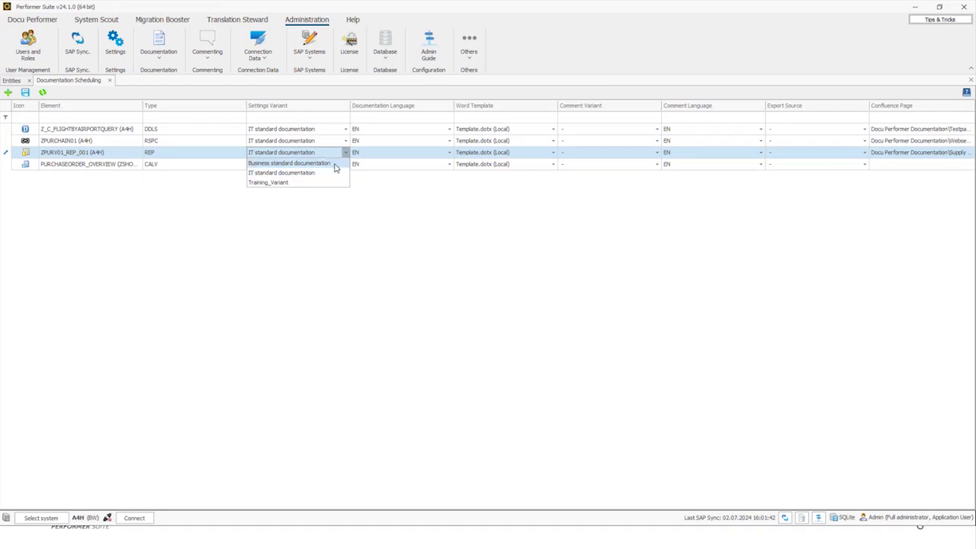
{"action": "left_click", "coordinate": [335, 165]}
{"action": "left_click", "coordinate": [365, 153]}
{"action": "left_click", "coordinate": [378, 175]}
{"action": "left_click", "coordinate": [695, 152]}
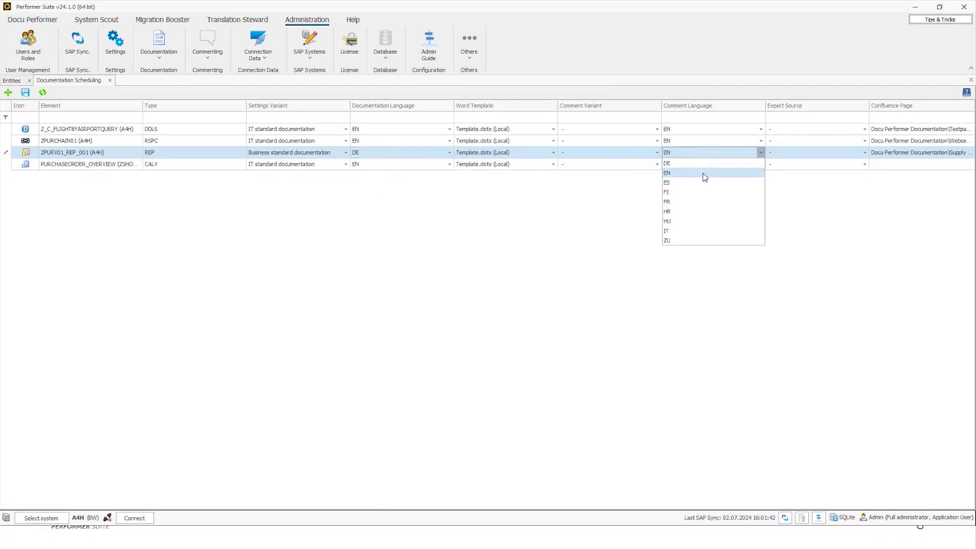
{"action": "left_click", "coordinate": [685, 164]}
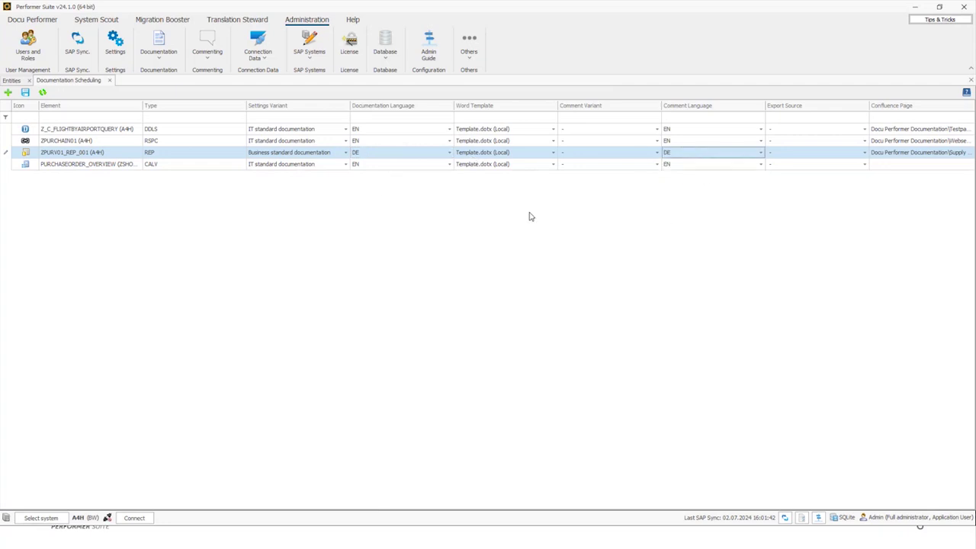
{"action": "left_click", "coordinate": [498, 153]}
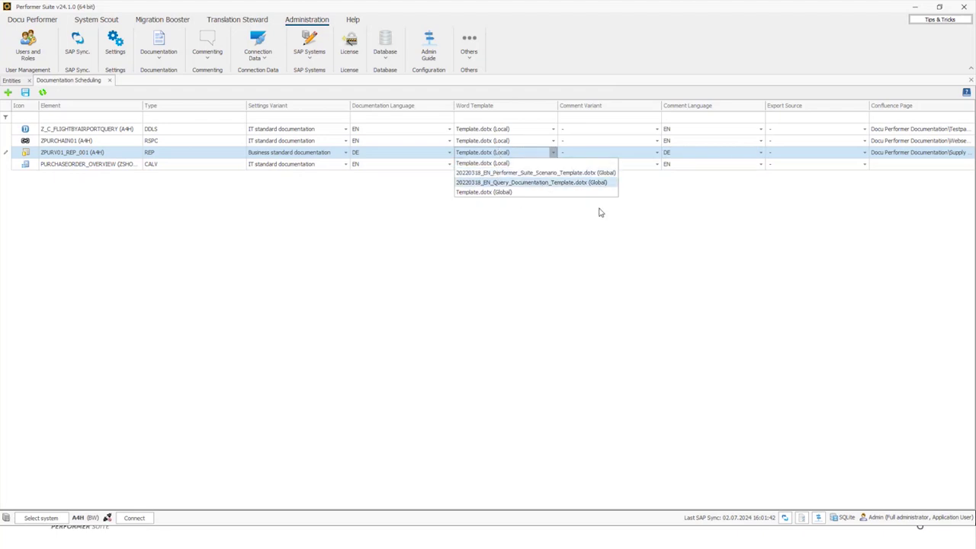
{"action": "left_click", "coordinate": [474, 184]}
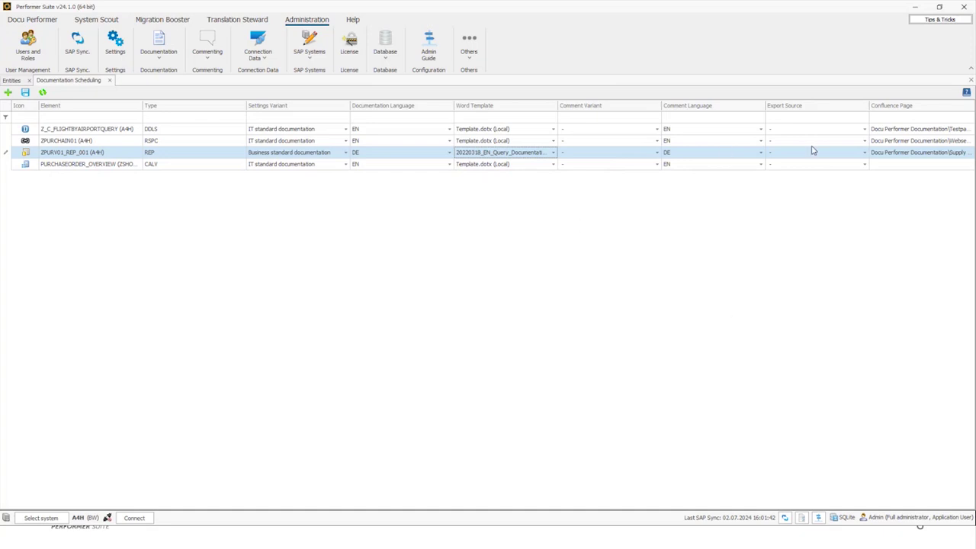
Unassign the Confluence pages from all four scheduled rows, confirming the removal
{"action": "right_click", "coordinate": [897, 159]}
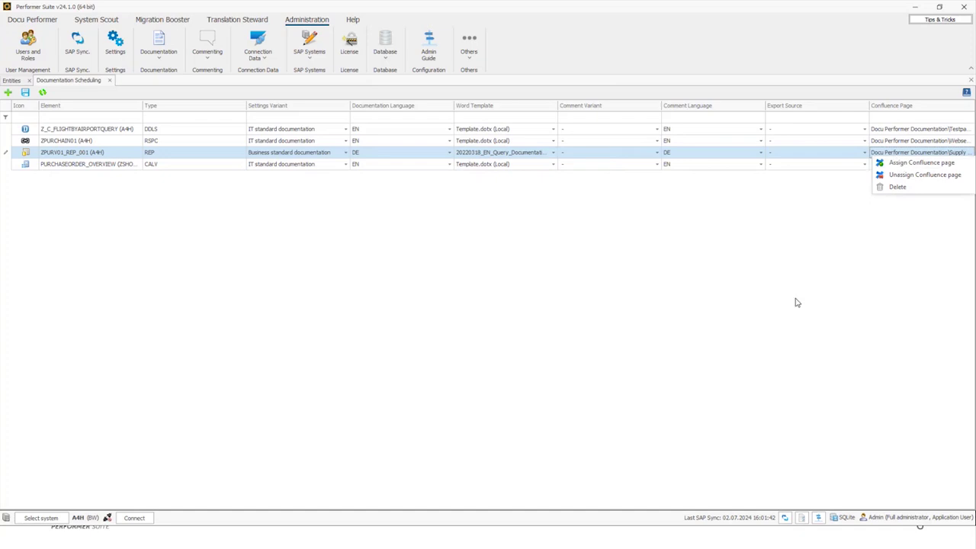
{"action": "key", "text": "Escape"}
{"action": "key", "text": "ctrl+a"}
{"action": "right_click", "coordinate": [103, 134]}
{"action": "left_click", "coordinate": [153, 155]}
{"action": "left_click", "coordinate": [460, 288]}
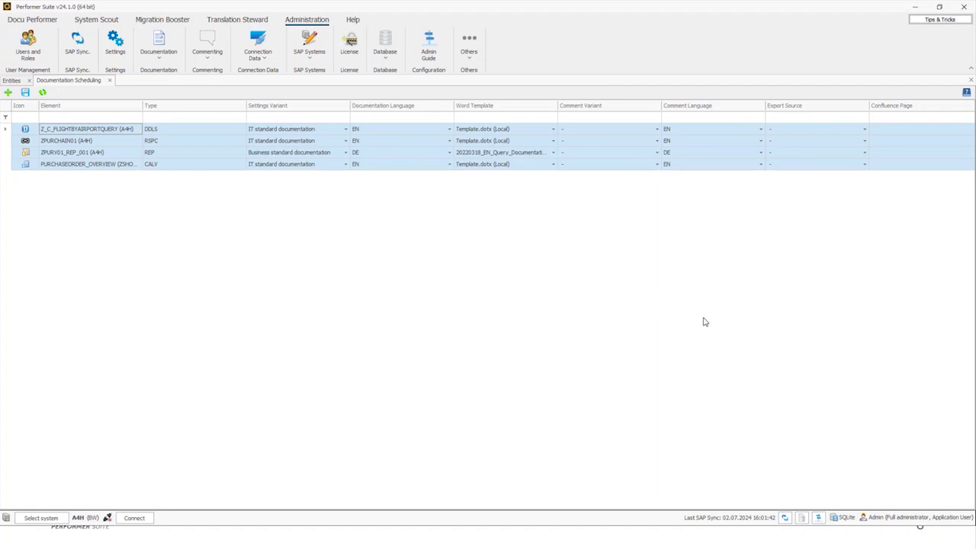
Save the scheduling list, minimize Performer Suite, and switch to the AutomationTool window
{"action": "left_click", "coordinate": [25, 92]}
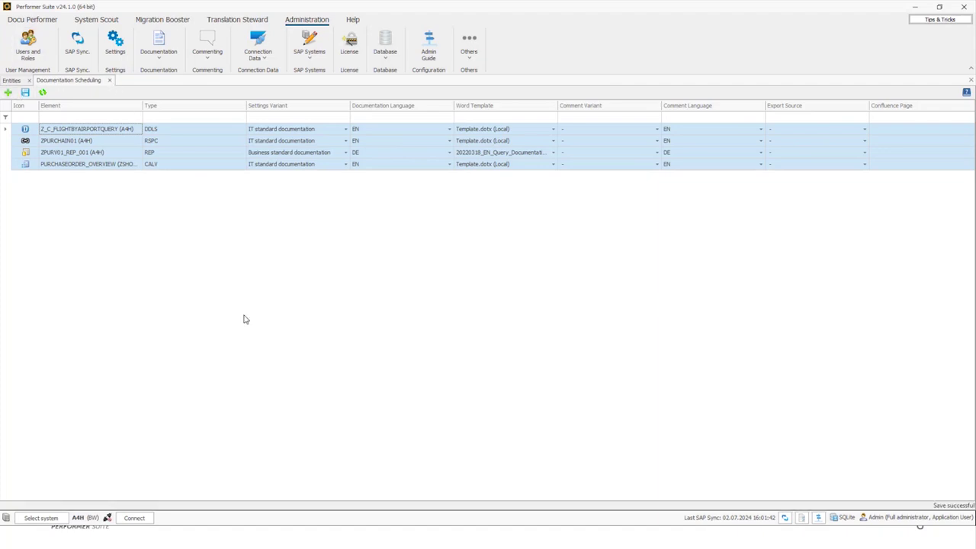
{"action": "left_click", "coordinate": [917, 9]}
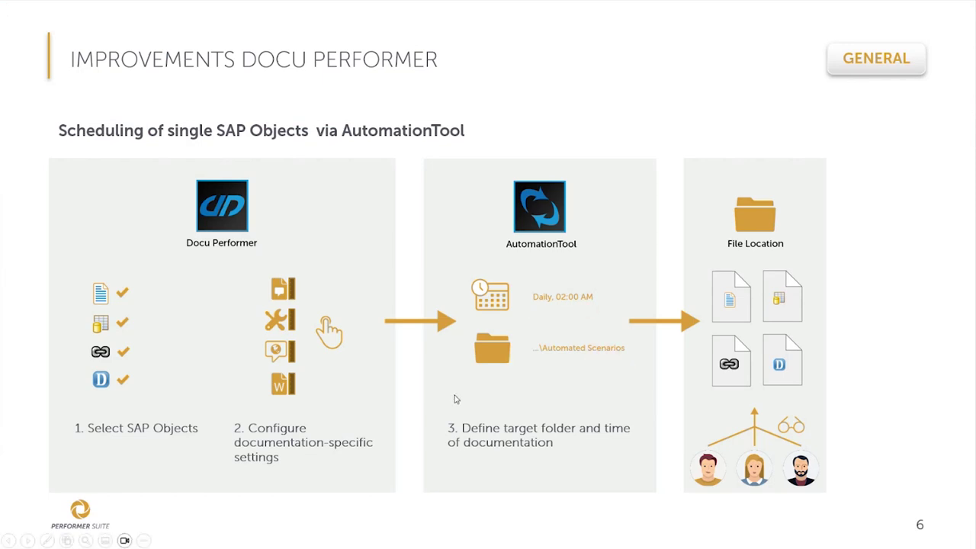
{"action": "key", "text": "alt+Tab"}
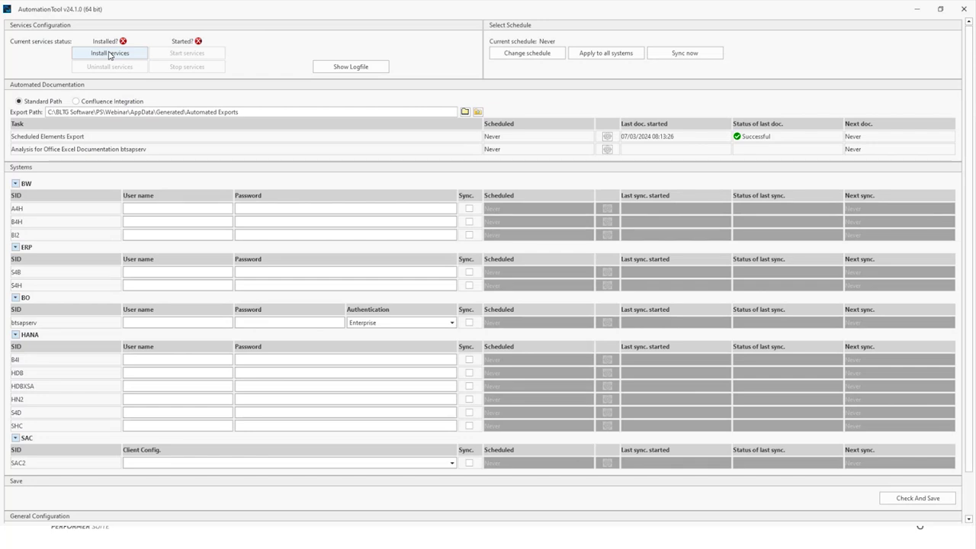
Install and start the AutomationTool services, then enter the A4H user name and password
{"action": "left_click", "coordinate": [109, 54]}
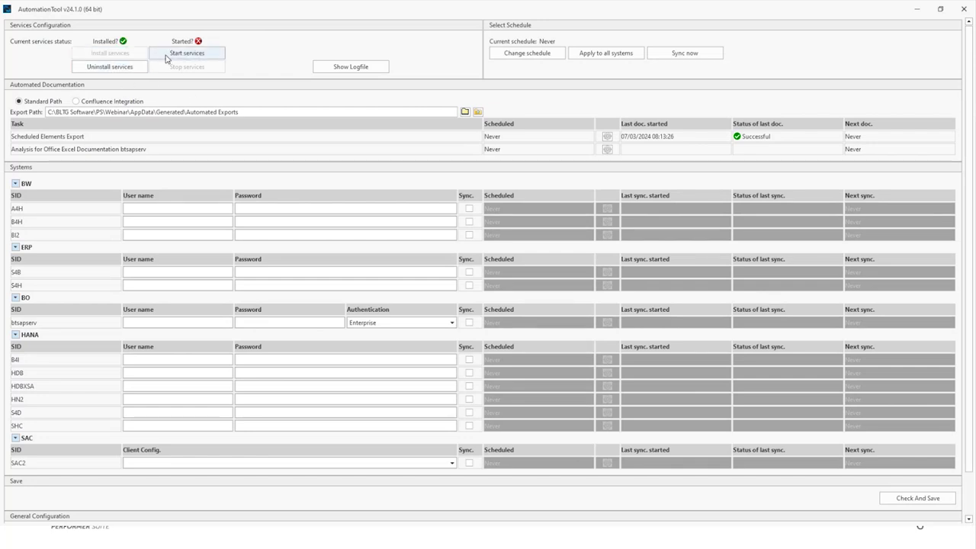
{"action": "left_click", "coordinate": [187, 54]}
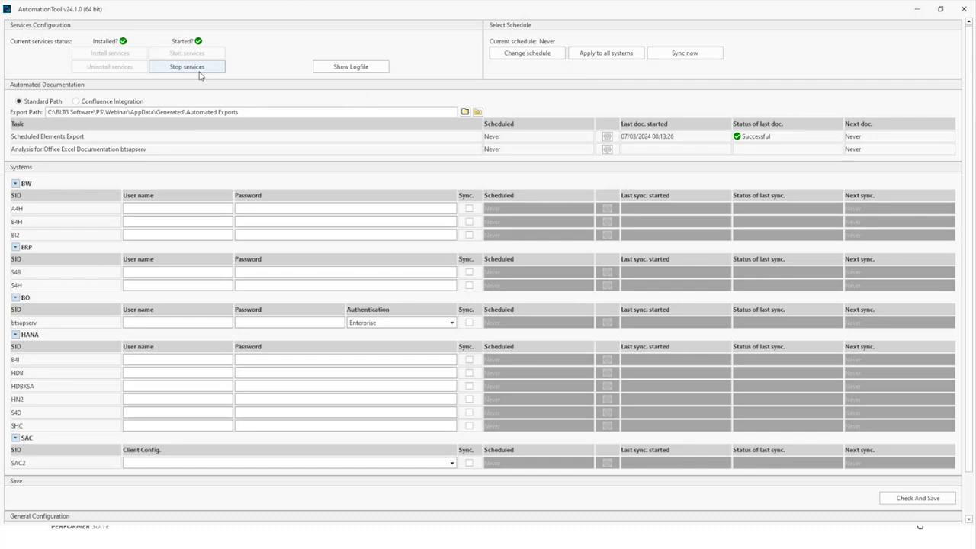
{"action": "left_click", "coordinate": [198, 211]}
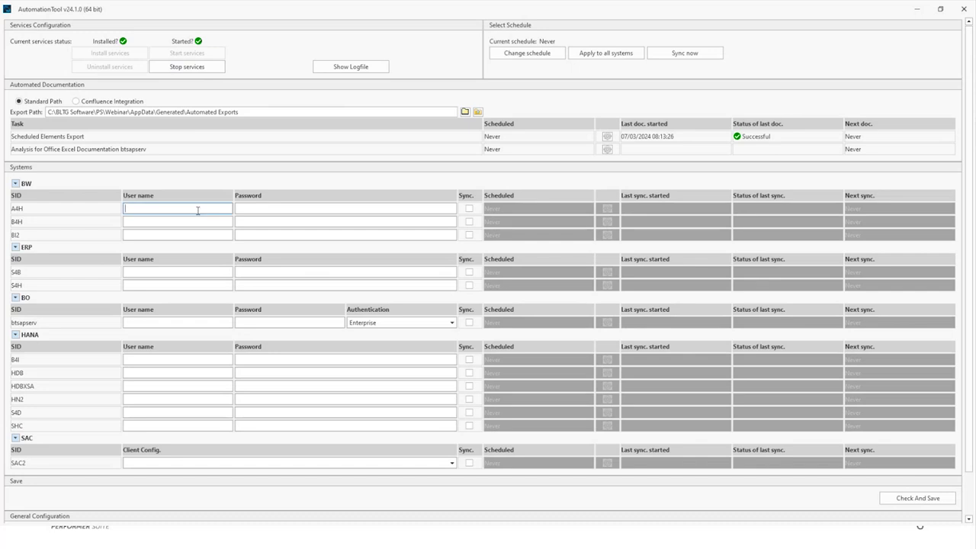
{"action": "key", "text": "Tab"}
{"action": "type", "text": "*********"}
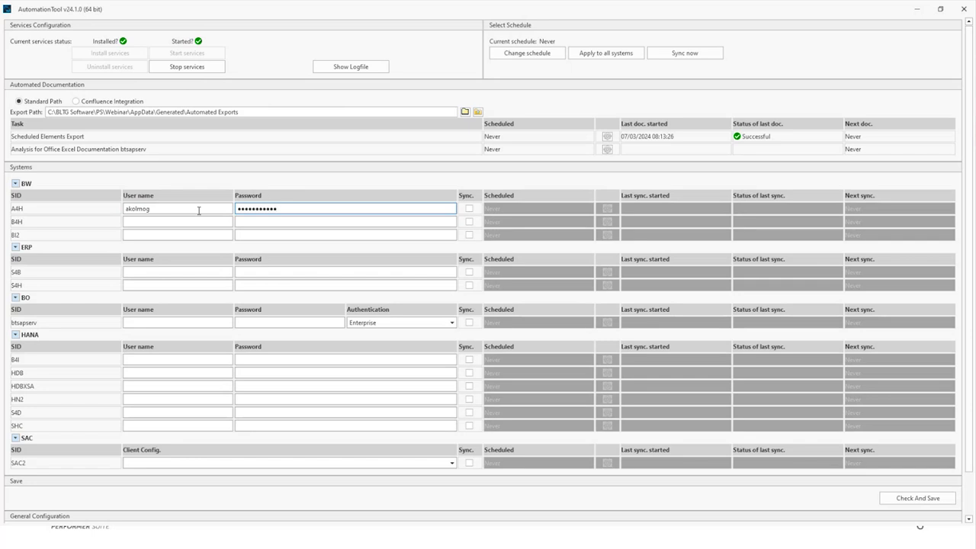
Enter the HDB user name and password, and re-save after correcting the failed A4H password
{"action": "left_click", "coordinate": [150, 371]}
{"action": "key", "text": "Tab"}
{"action": "type", "text": "**********"}
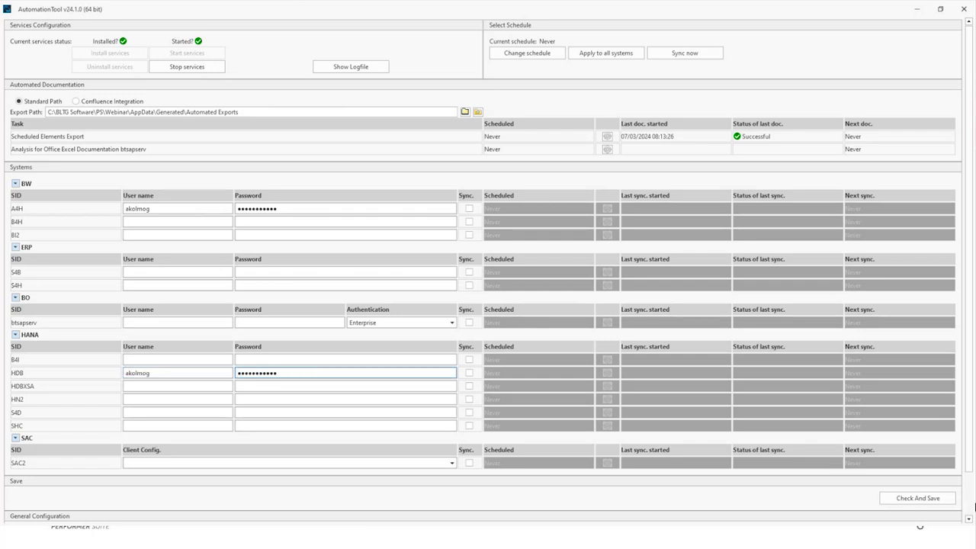
{"action": "left_click", "coordinate": [930, 500]}
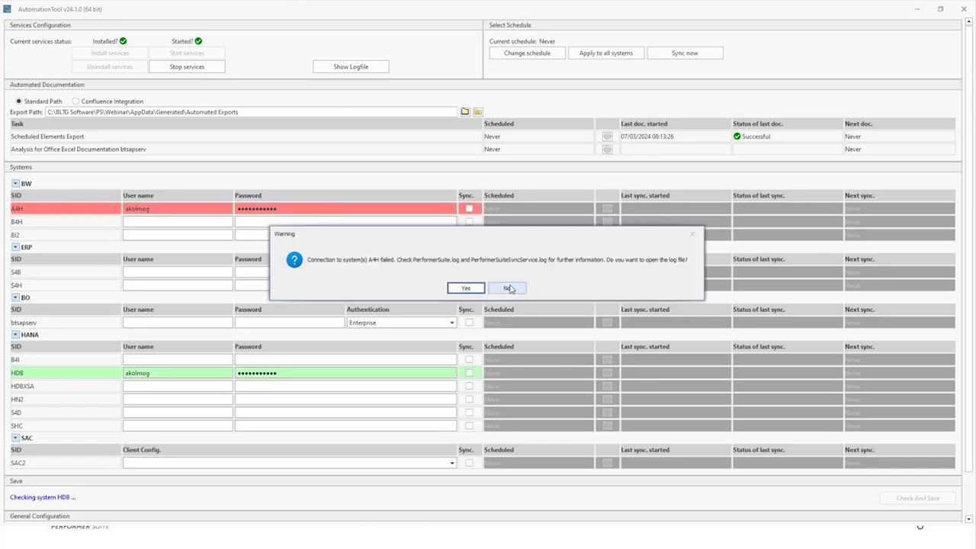
{"action": "left_click", "coordinate": [506, 287]}
{"action": "key", "text": "ctrl+a"}
{"action": "type", "text": "a"}
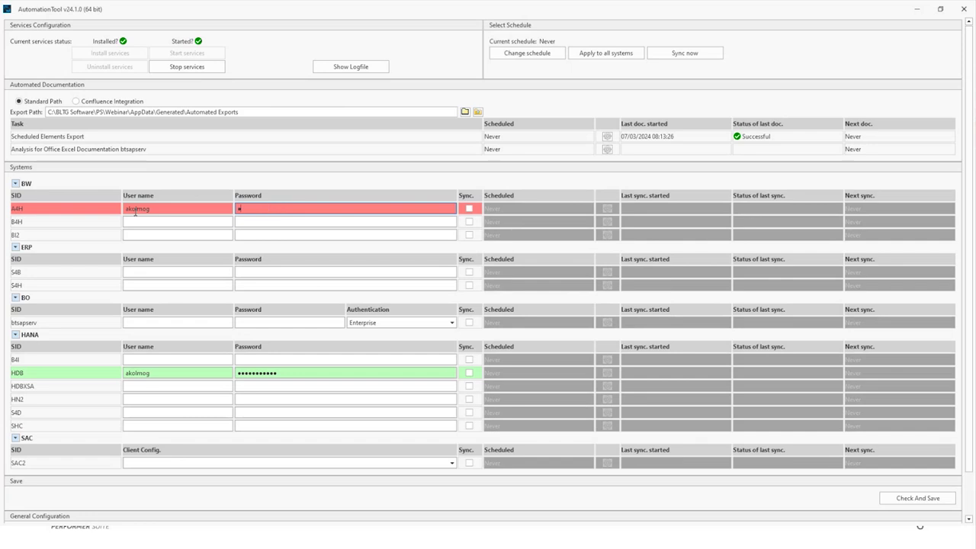
{"action": "left_click", "coordinate": [924, 503]}
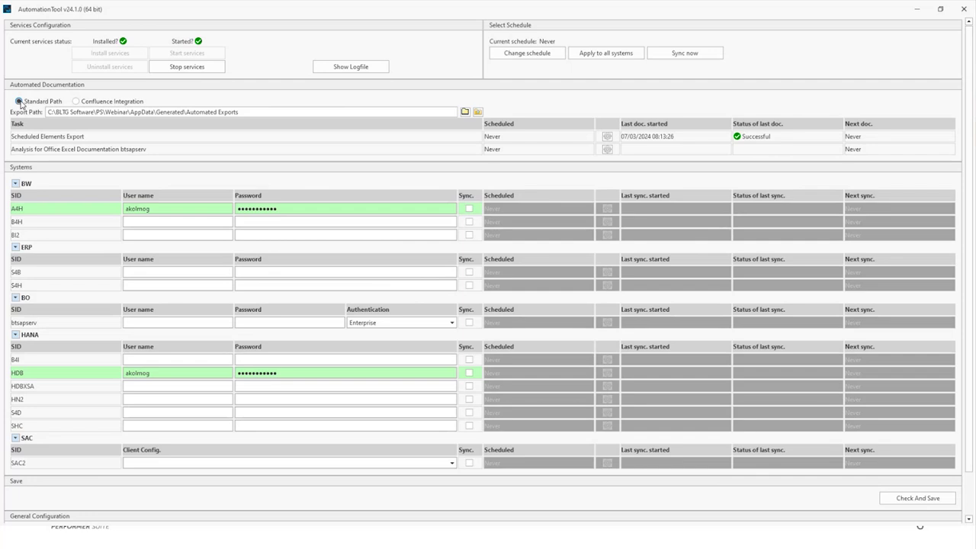
Review the export folder path and keep exports going to the standard path
{"action": "double_click", "coordinate": [82, 111]}
{"action": "left_click", "coordinate": [225, 111]}
{"action": "left_click_drag", "start_coordinate": [244, 112], "coordinate": [40, 112]}
{"action": "left_click", "coordinate": [97, 115]}
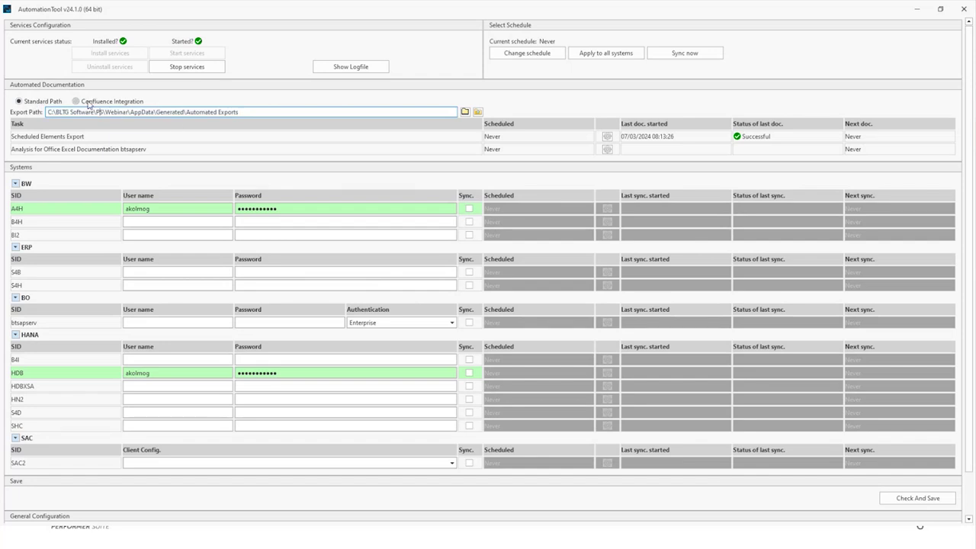
{"action": "left_click", "coordinate": [23, 104]}
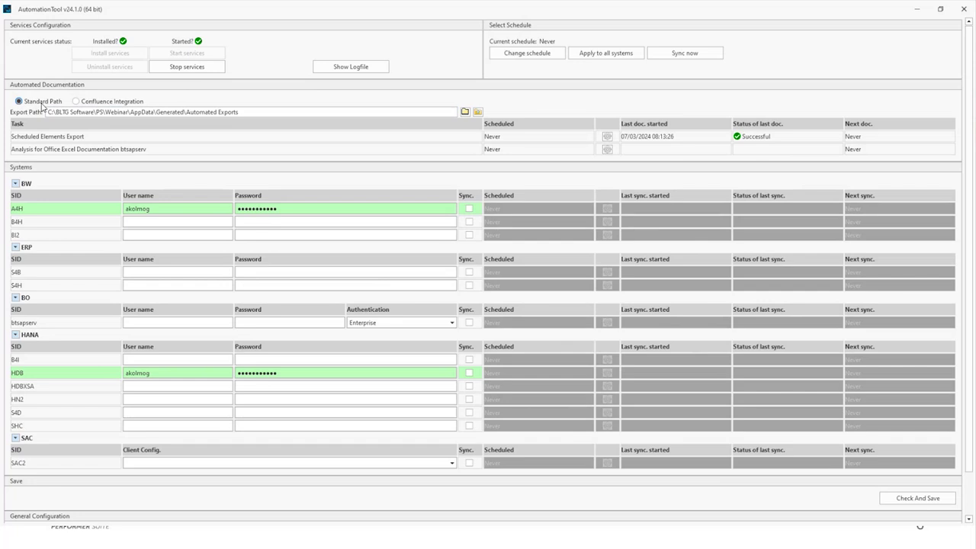
{"action": "left_click", "coordinate": [253, 114]}
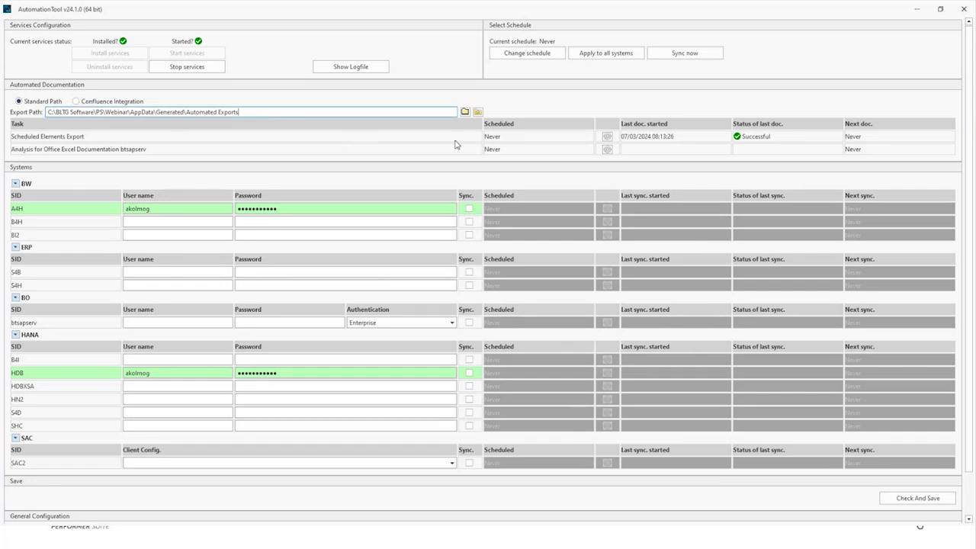
Schedule the Scheduled Elements Export to run every day at 11:11
{"action": "left_click", "coordinate": [607, 137]}
{"action": "left_click", "coordinate": [500, 235]}
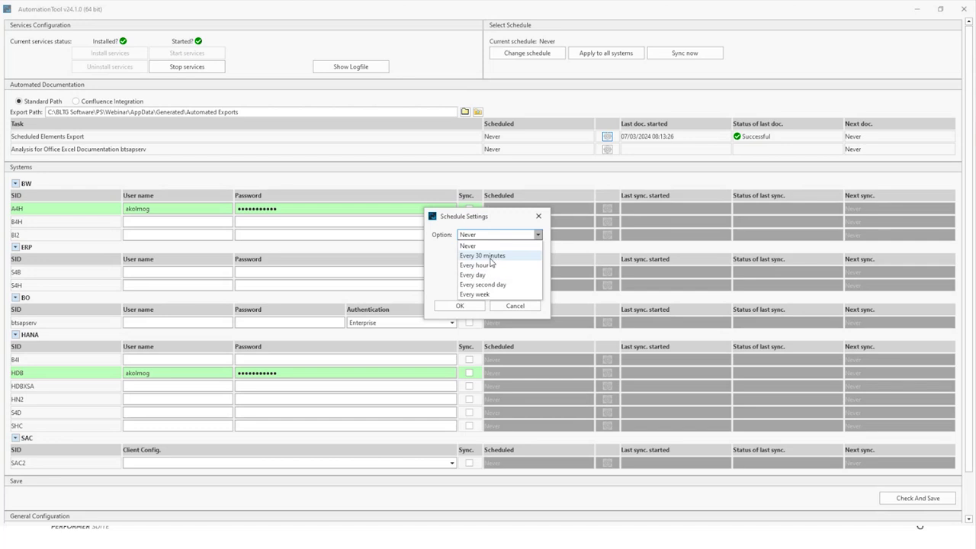
{"action": "left_click", "coordinate": [483, 276]}
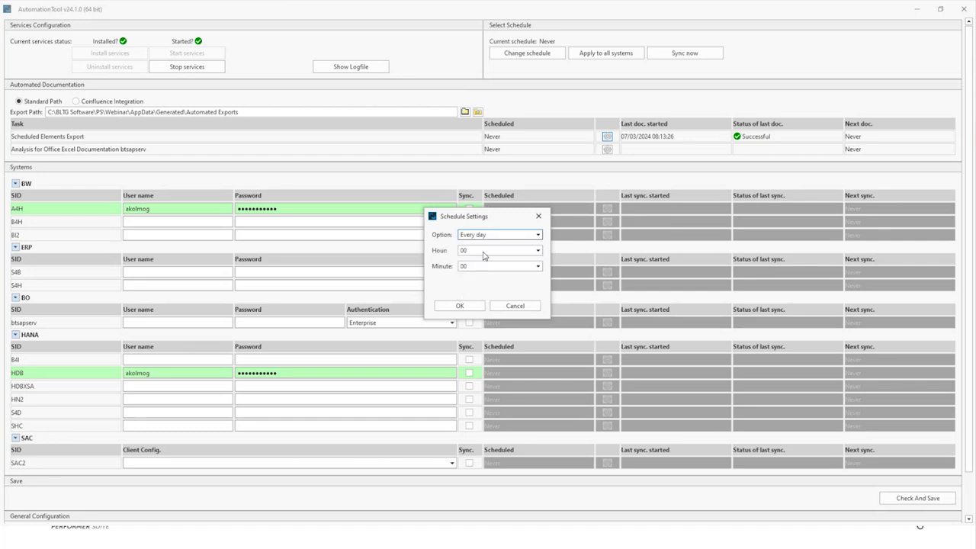
{"action": "left_click", "coordinate": [484, 251]}
{"action": "left_click", "coordinate": [482, 368]}
{"action": "left_click", "coordinate": [476, 267]}
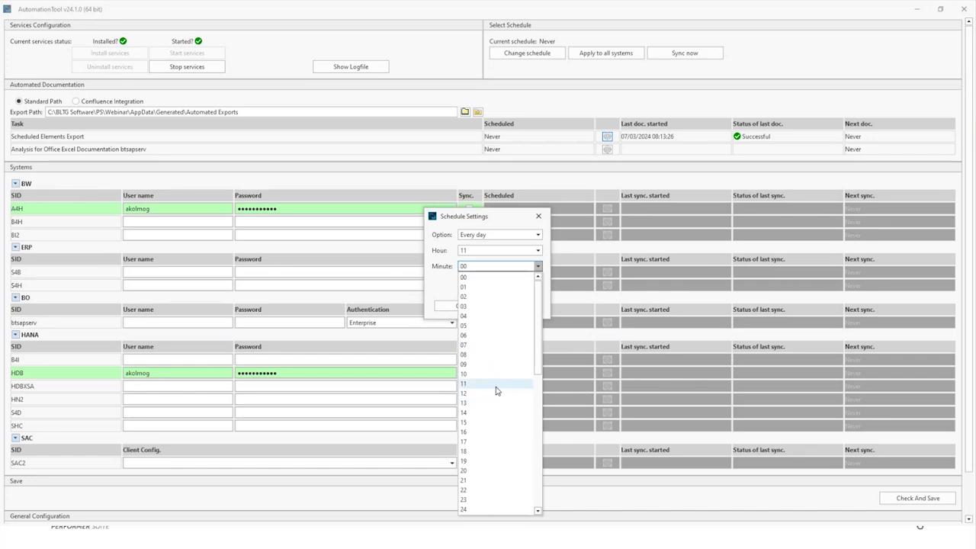
{"action": "left_click", "coordinate": [492, 383]}
{"action": "left_click", "coordinate": [458, 307]}
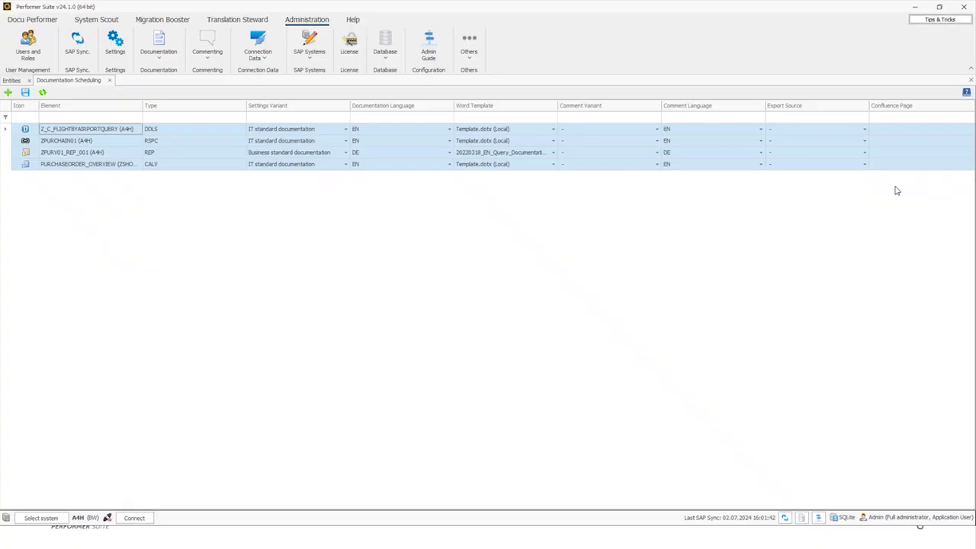
Exit Performer Suite, confirming Yes, and switch from AutomationTool back to the slideshow
{"action": "left_click", "coordinate": [964, 6]}
{"action": "left_click", "coordinate": [466, 289]}
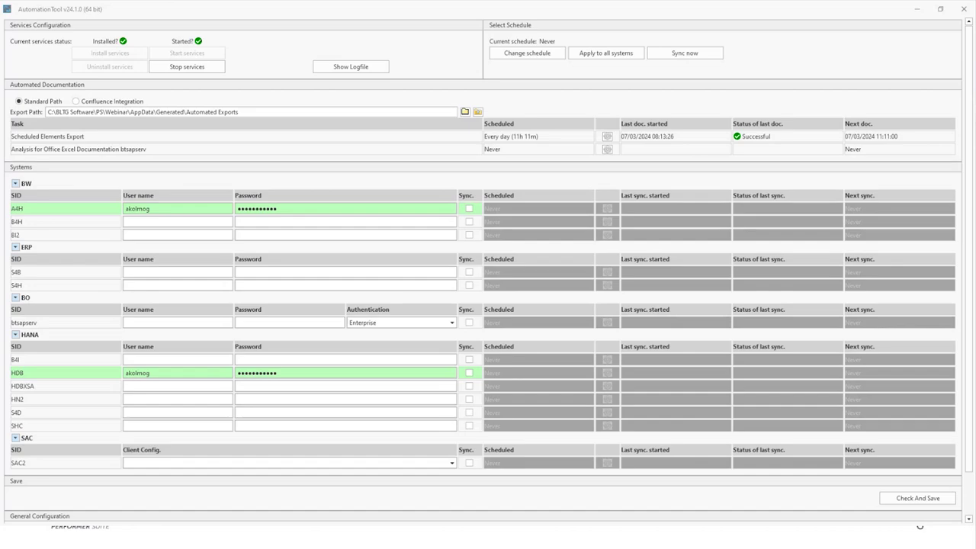
{"action": "key", "text": "alt+Tab"}
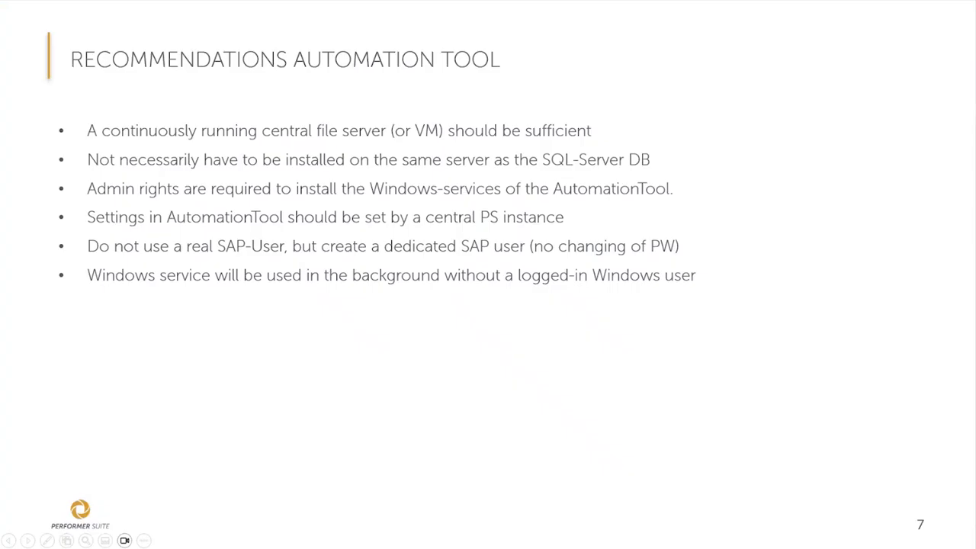
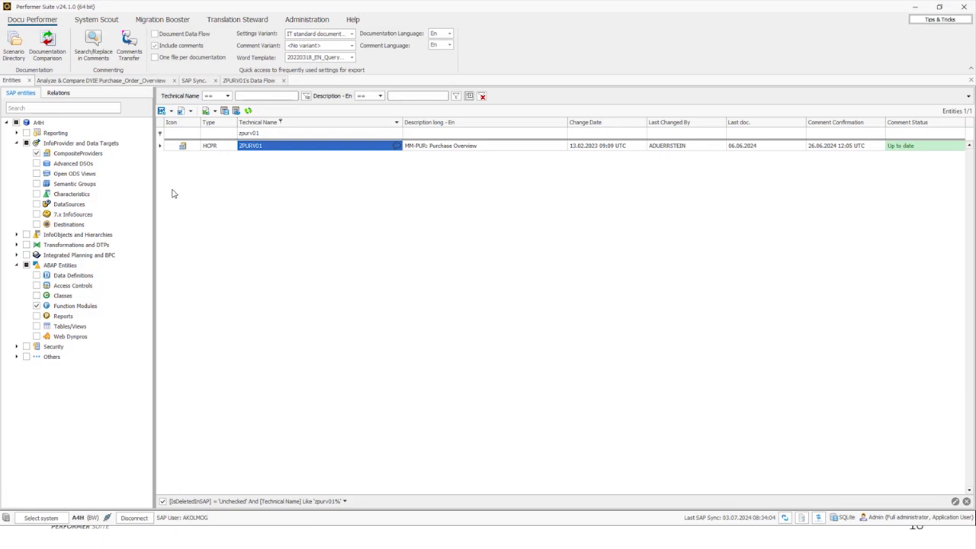
Clear the zpurv01 name filter, include ABAP Relations in SAP Sync, and return to Entities
{"action": "left_click", "coordinate": [277, 133]}
{"action": "key", "text": "BackSpace"}
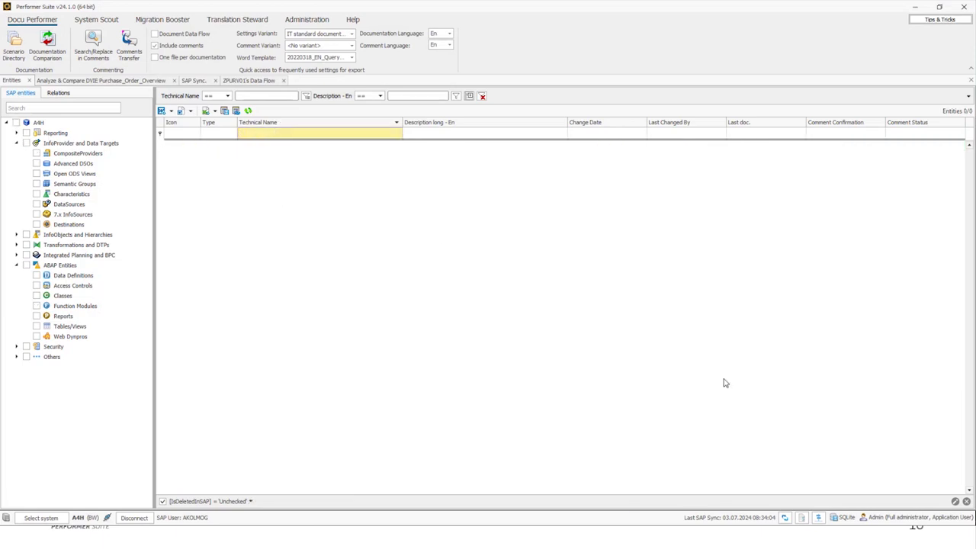
{"action": "left_click", "coordinate": [784, 518]}
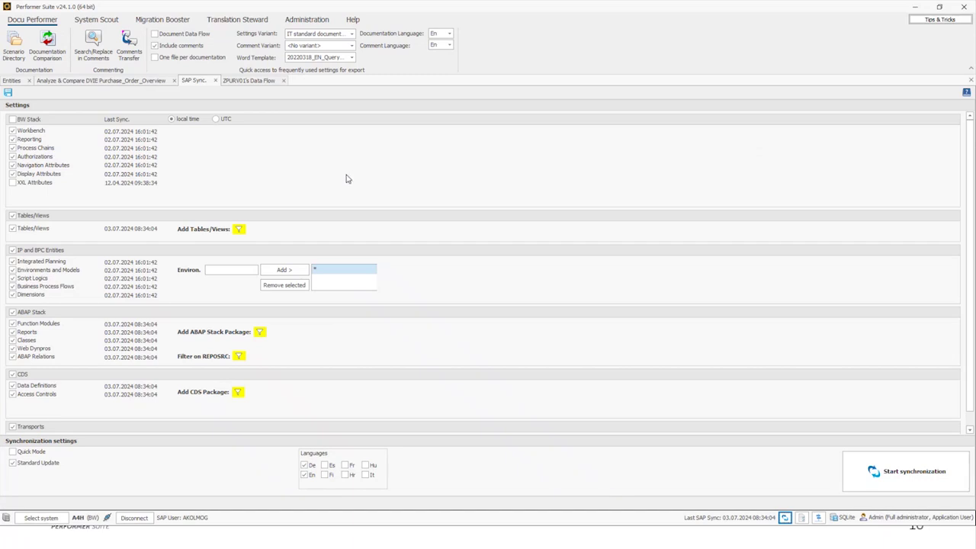
{"action": "left_click", "coordinate": [30, 360]}
{"action": "left_click", "coordinate": [44, 364]}
{"action": "left_click", "coordinate": [12, 81]}
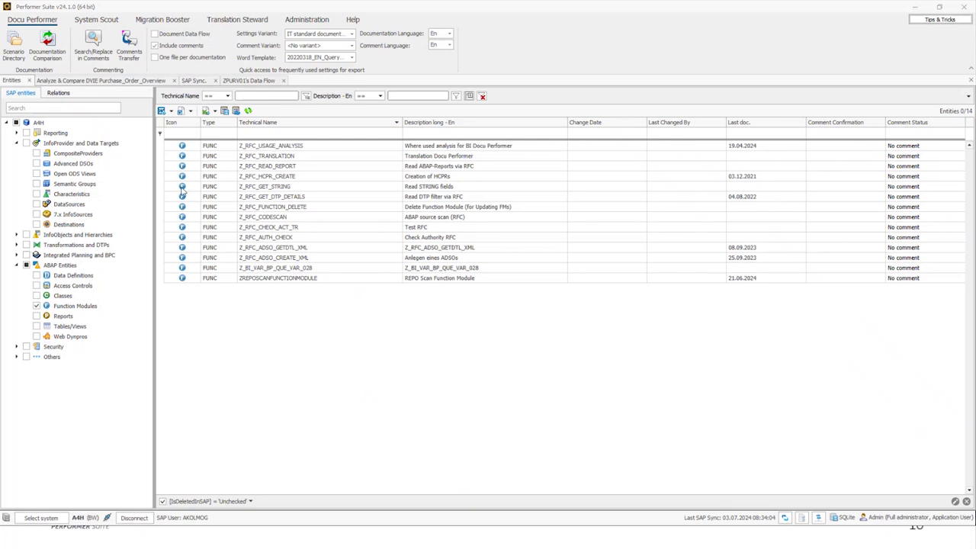
Filter Technical Name by '*code' and open Z_RFC_CODESCAN's ABAP Relations tree view
{"action": "left_click", "coordinate": [295, 123]}
{"action": "left_click", "coordinate": [294, 133]}
{"action": "type", "text": "*code"}
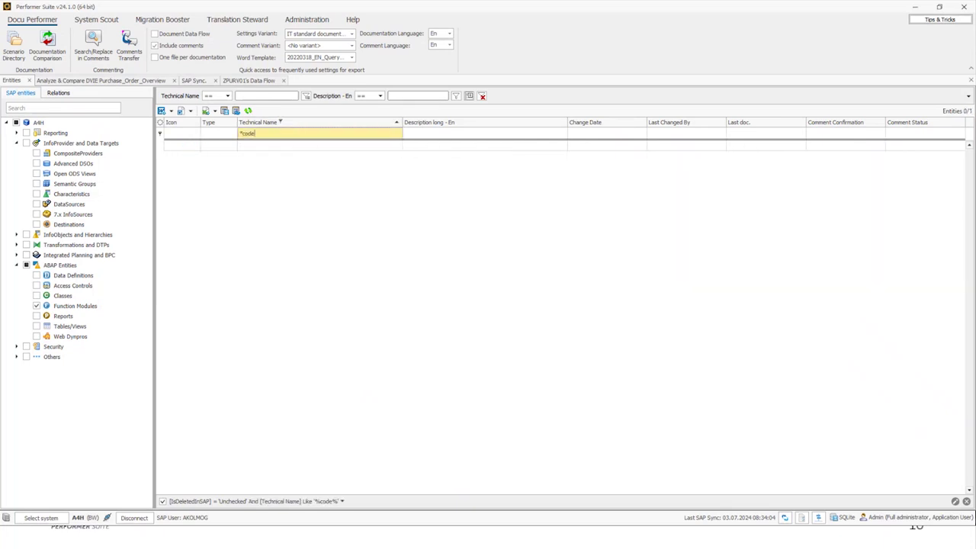
{"action": "left_click", "coordinate": [319, 148]}
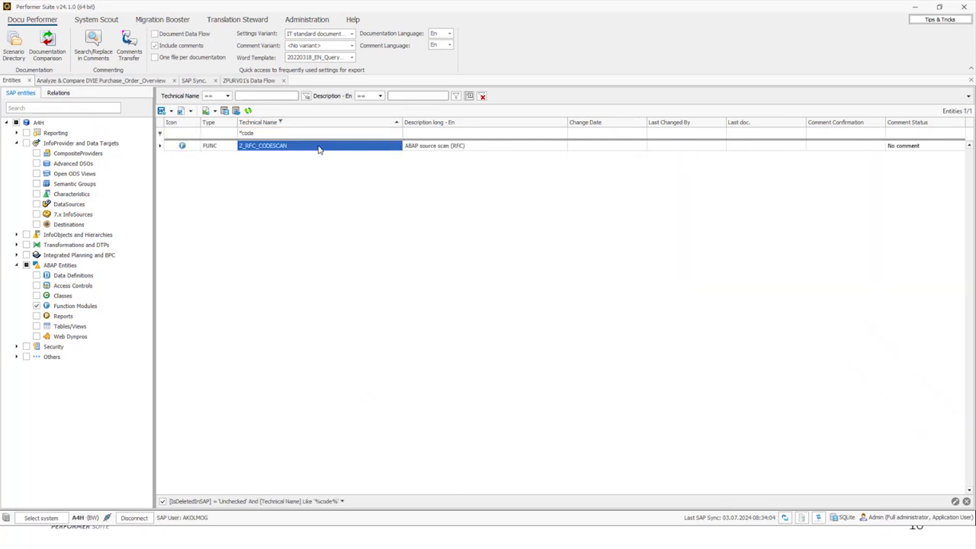
{"action": "right_click", "coordinate": [319, 146]}
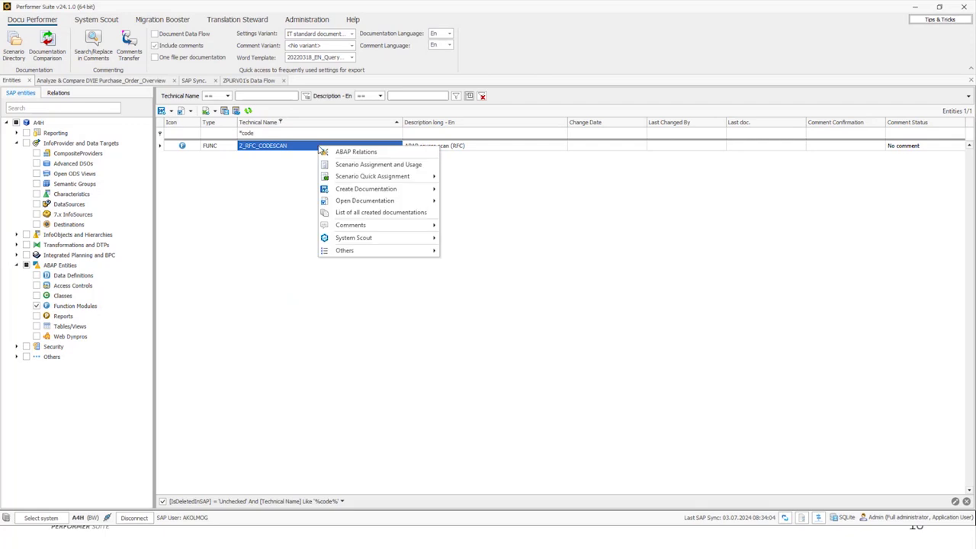
{"action": "left_click", "coordinate": [396, 154]}
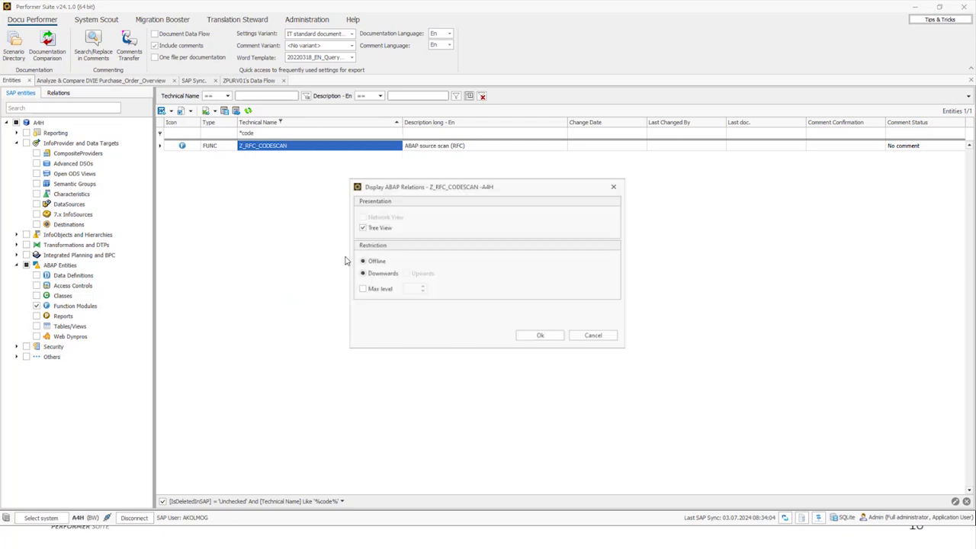
{"action": "left_click", "coordinate": [538, 338]}
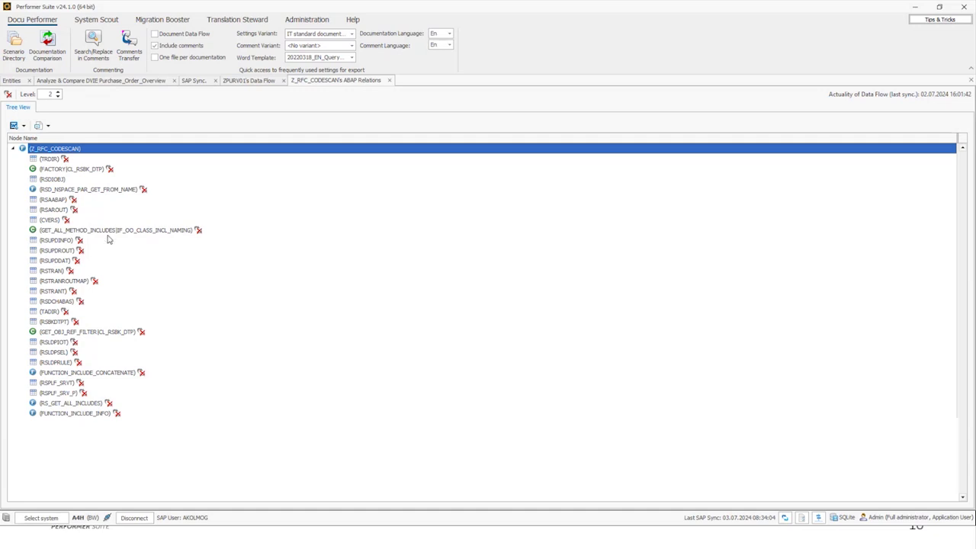
Browse Z_RFC_CODESCAN's dependencies, such as TRDIR, RSD_NSPACE, RSTRAN, RSBKDTPT and RSDCHABAS
{"action": "left_click", "coordinate": [51, 159]}
{"action": "left_click", "coordinate": [51, 169]}
{"action": "left_click", "coordinate": [49, 159]}
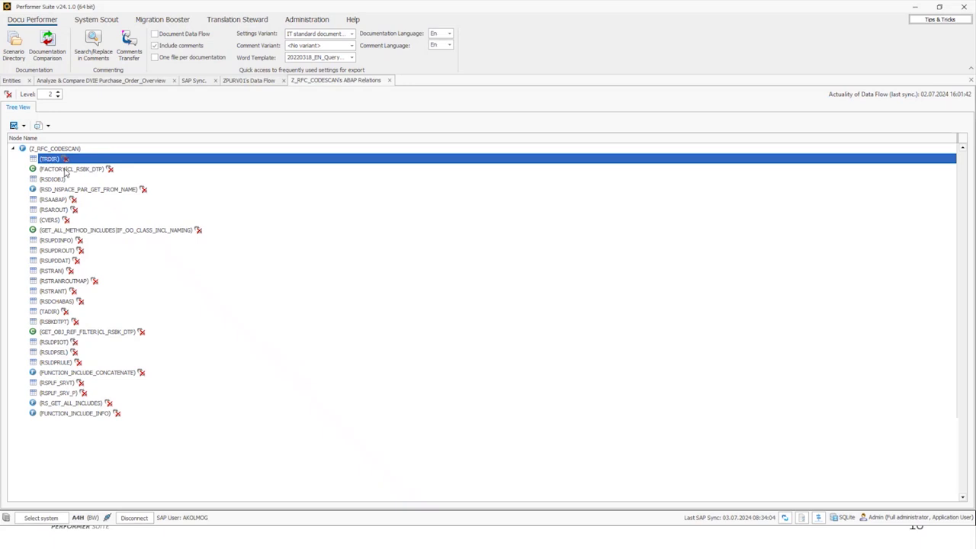
{"action": "left_click", "coordinate": [69, 169]}
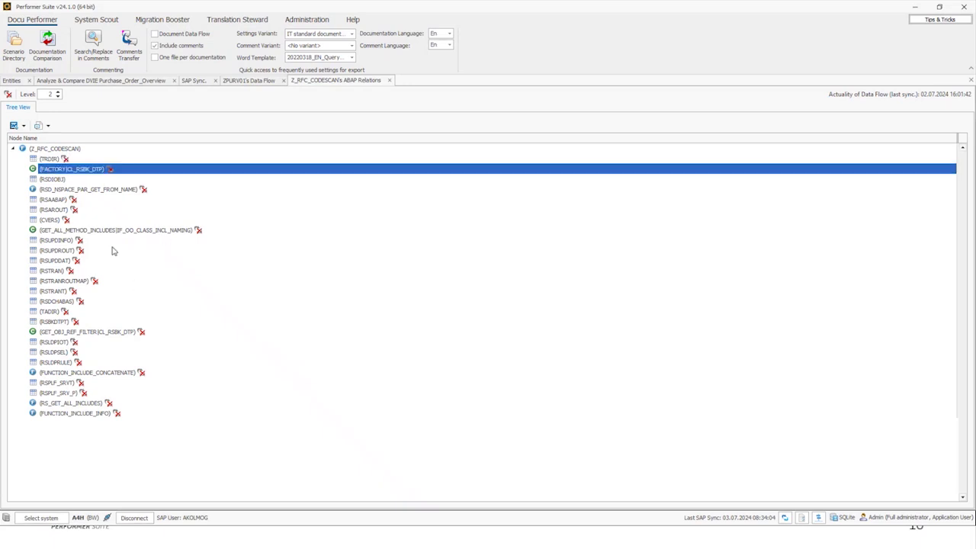
{"action": "left_click", "coordinate": [44, 188]}
{"action": "left_click", "coordinate": [46, 202]}
{"action": "left_click", "coordinate": [47, 209]}
{"action": "left_click", "coordinate": [70, 230]}
{"action": "left_click", "coordinate": [67, 270]}
{"action": "left_click", "coordinate": [67, 290]}
{"action": "left_click", "coordinate": [69, 321]}
{"action": "left_click", "coordinate": [68, 351]}
{"action": "left_click", "coordinate": [68, 393]}
{"action": "left_click", "coordinate": [76, 413]}
{"action": "left_click", "coordinate": [69, 382]}
{"action": "left_click", "coordinate": [313, 301]}
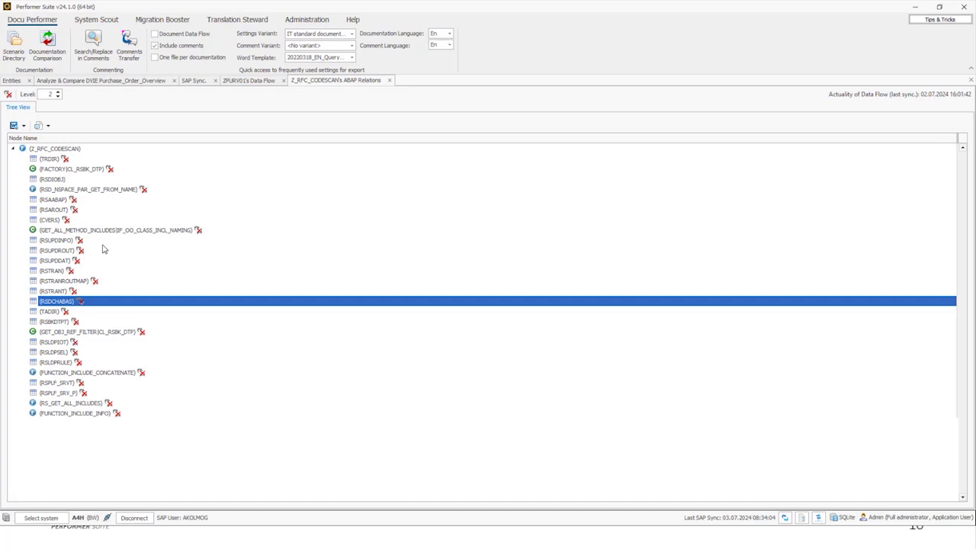
{"action": "left_click", "coordinate": [10, 81]}
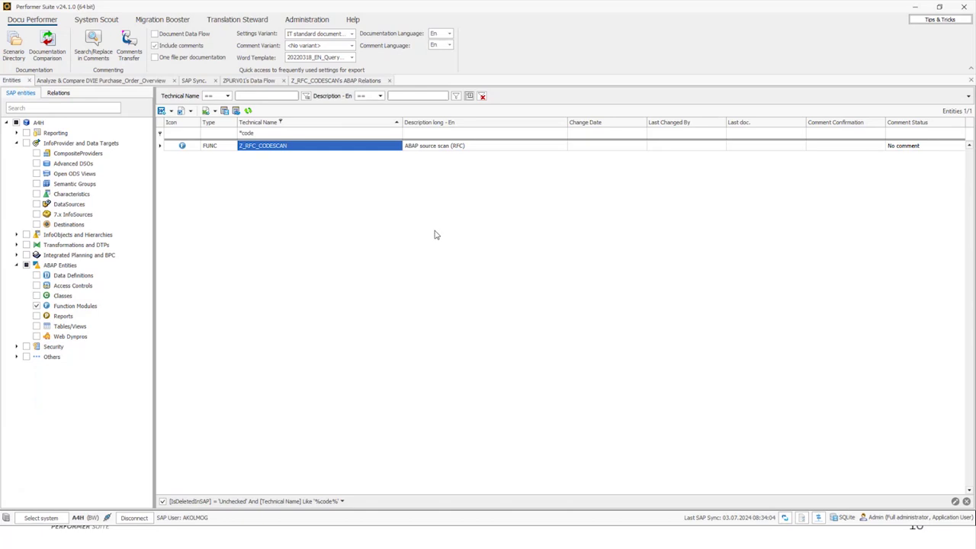
{"action": "double_click", "coordinate": [272, 134]}
{"action": "key", "text": "BackSpace"}
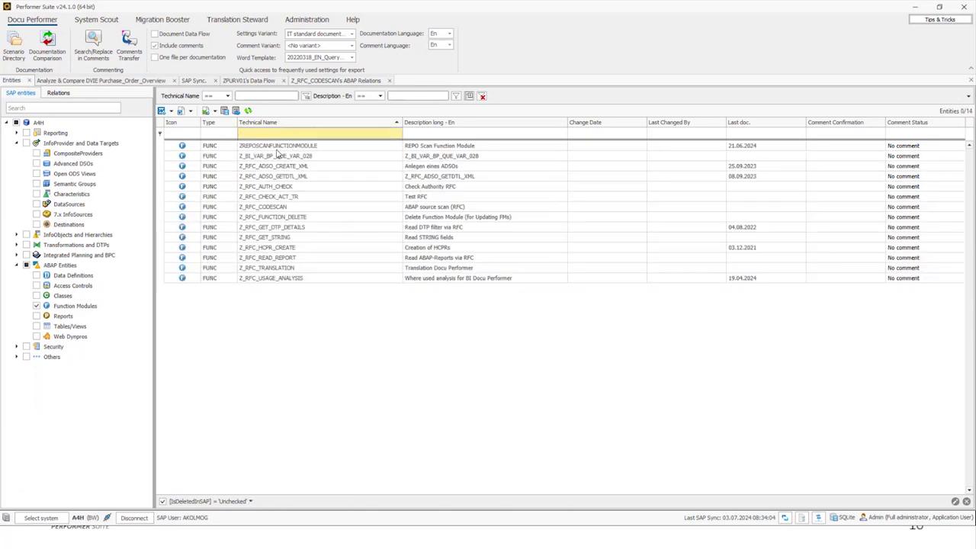
{"action": "left_click", "coordinate": [277, 148]}
{"action": "right_click", "coordinate": [279, 150]}
{"action": "left_click", "coordinate": [305, 155]}
{"action": "left_click", "coordinate": [527, 338]}
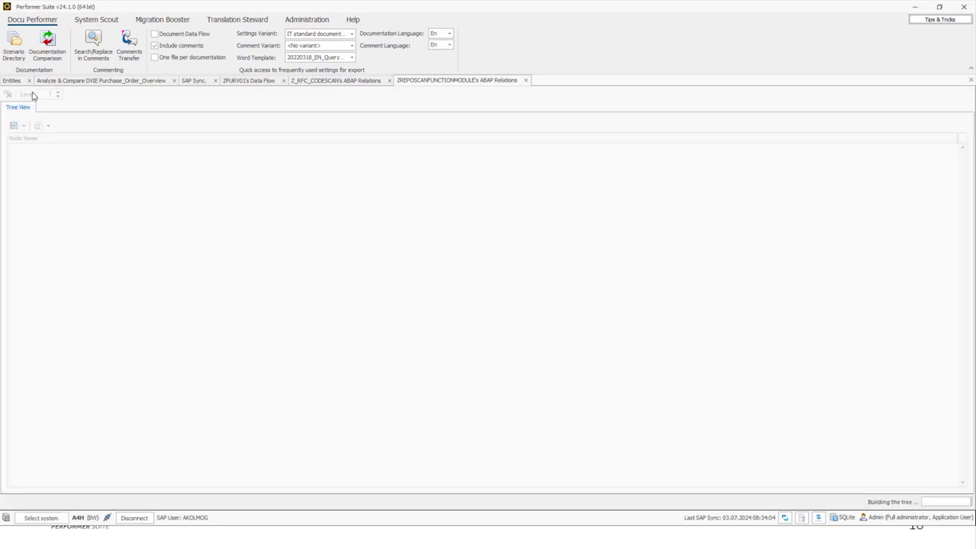
{"action": "left_click", "coordinate": [42, 160]}
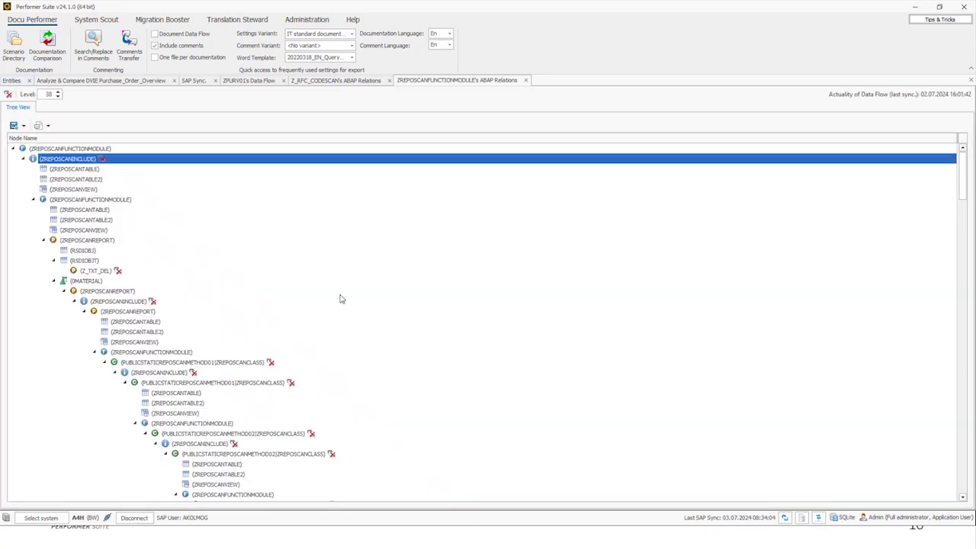
{"action": "left_click", "coordinate": [65, 178]}
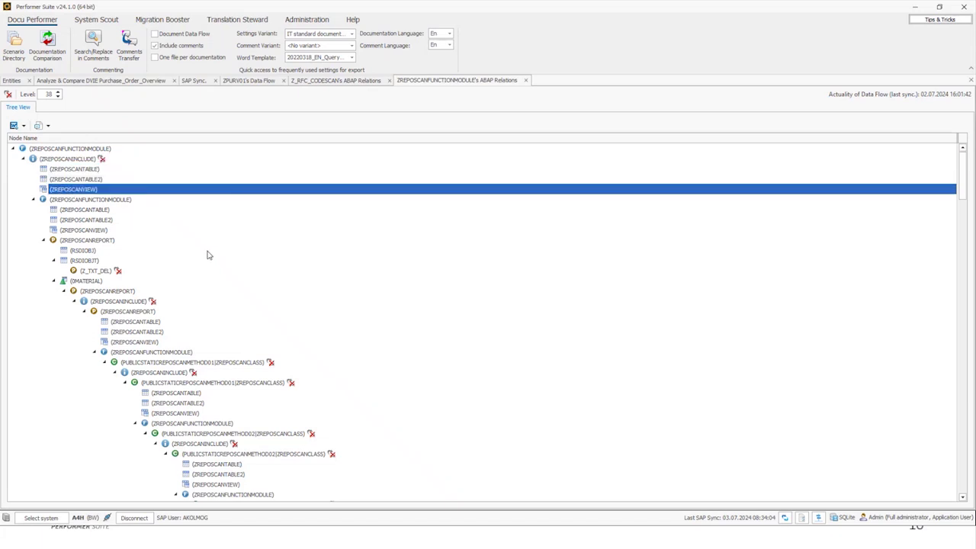
{"action": "key", "text": "Down"}
{"action": "key", "text": "Down"}
{"action": "key", "text": "Down"}
{"action": "key", "text": "Down"}
{"action": "key", "text": "Down"}
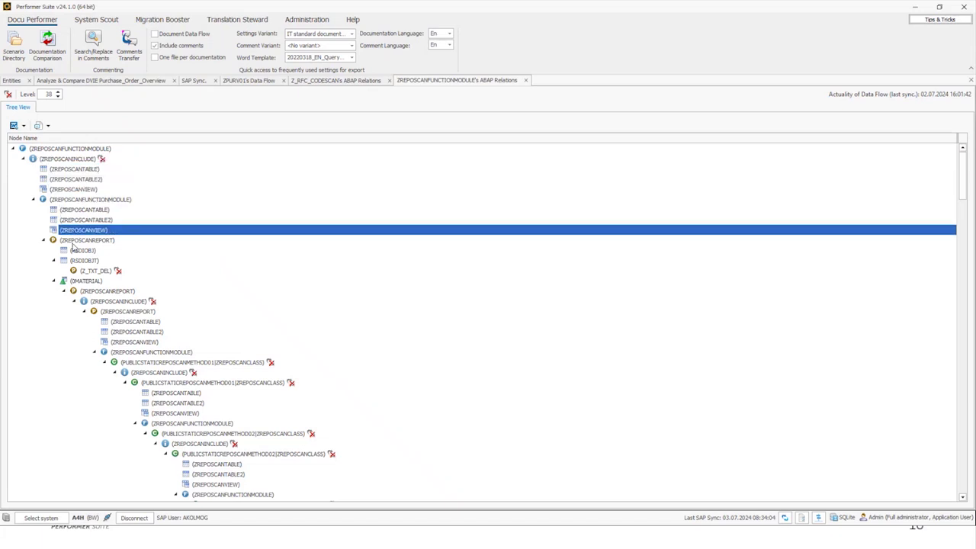
{"action": "left_click", "coordinate": [74, 240]}
{"action": "key", "text": "Down"}
{"action": "key", "text": "Down"}
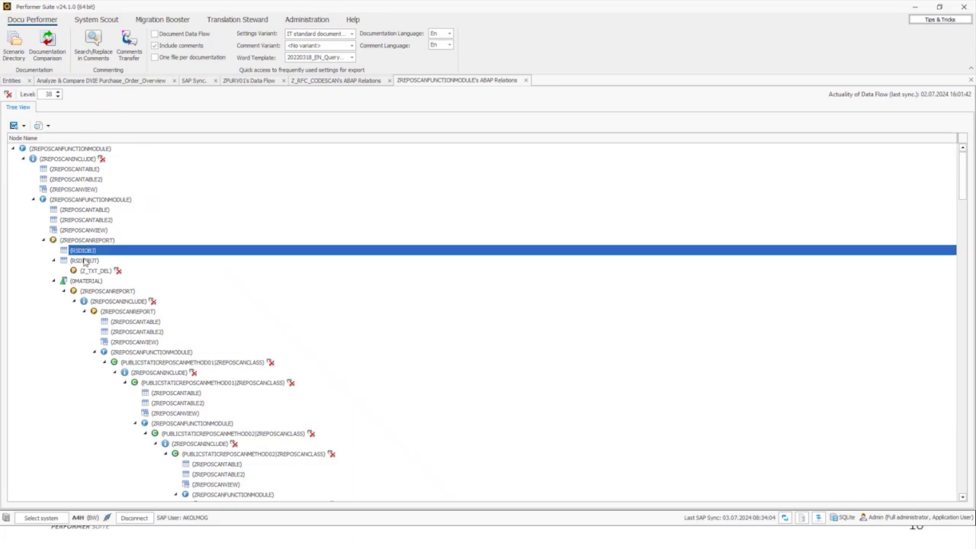
{"action": "key", "text": "Down"}
{"action": "scroll", "coordinate": [221, 309], "scroll_direction": "down", "scroll_amount": 12}
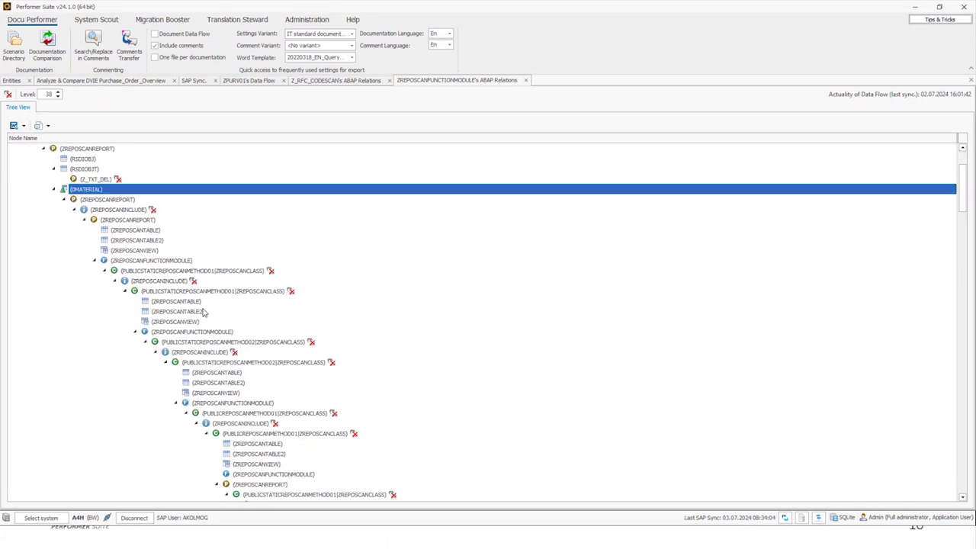
{"action": "scroll", "coordinate": [222, 309], "scroll_direction": "down", "scroll_amount": 15}
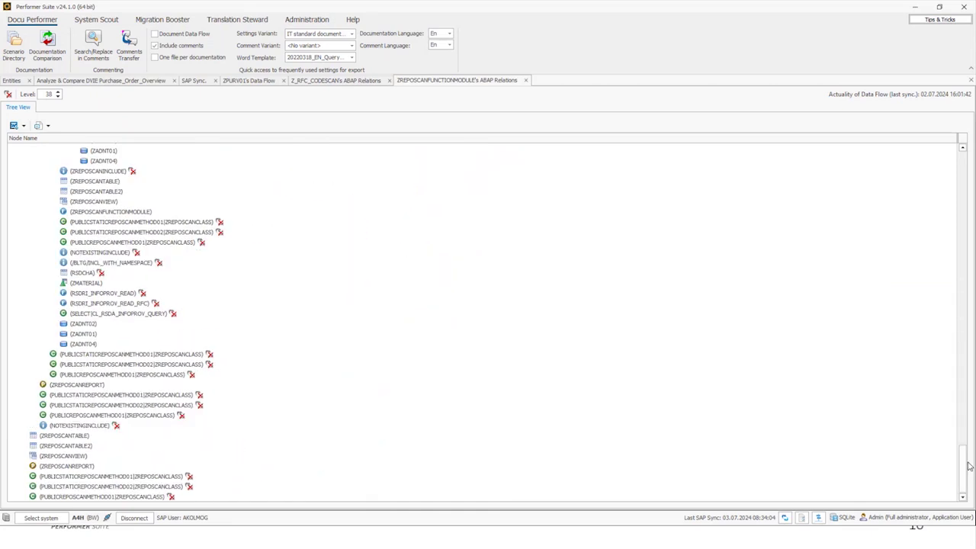
{"action": "left_click_drag", "start_coordinate": [969, 469], "coordinate": [972, 77]}
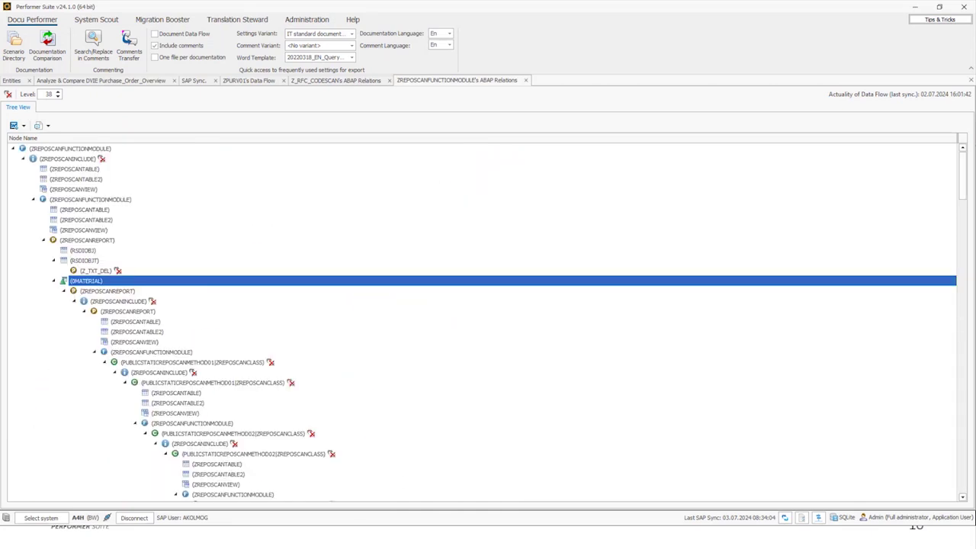
{"action": "key", "text": "Home"}
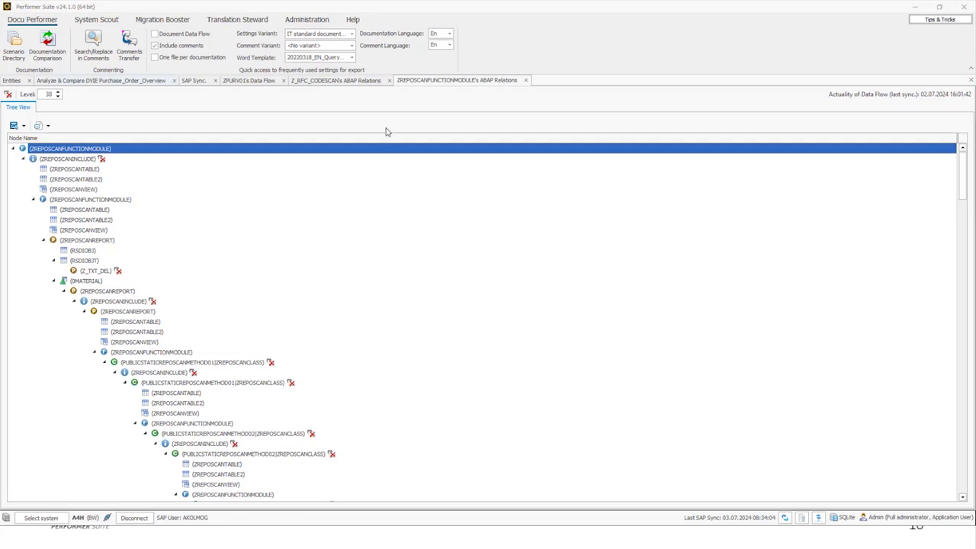
Show ZPURV01's data flow diagram with the whole flow feeding ZPURV01 highlighted
{"action": "left_click", "coordinate": [321, 83]}
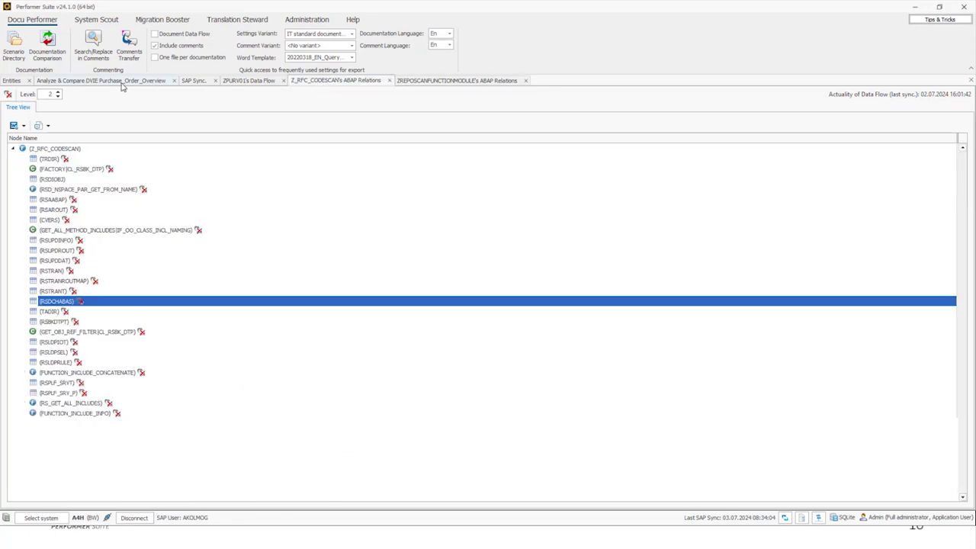
{"action": "left_click", "coordinate": [251, 81]}
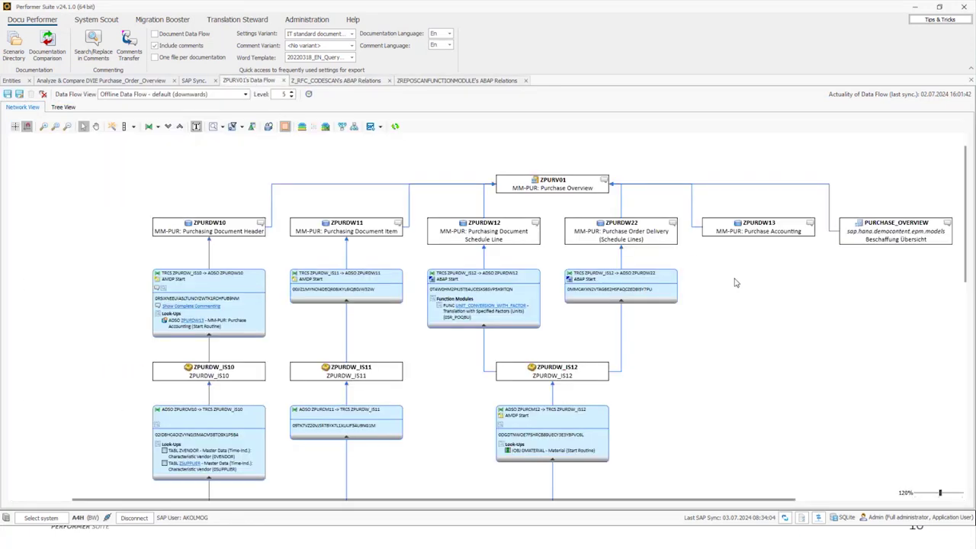
{"action": "left_click", "coordinate": [535, 184]}
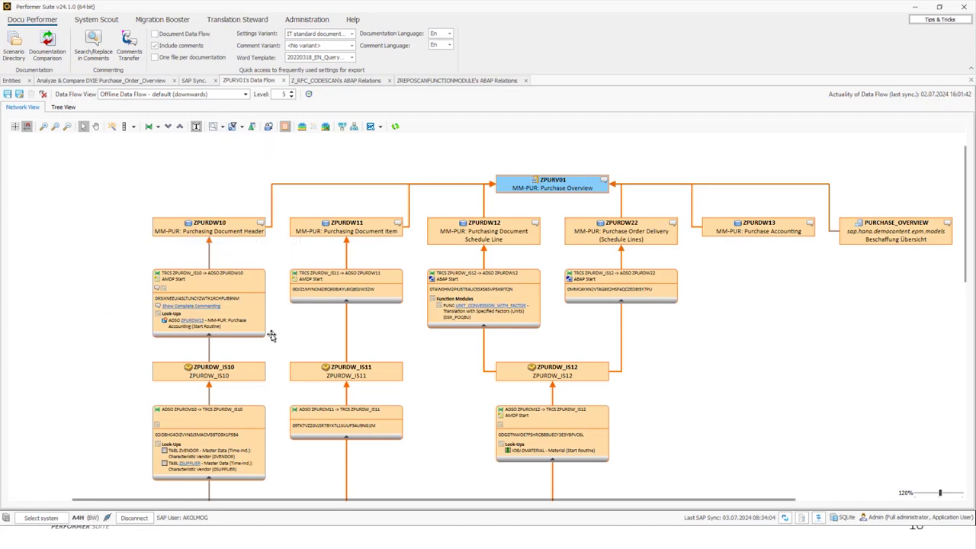
{"action": "scroll", "coordinate": [450, 304], "scroll_direction": "up", "scroll_amount": 5}
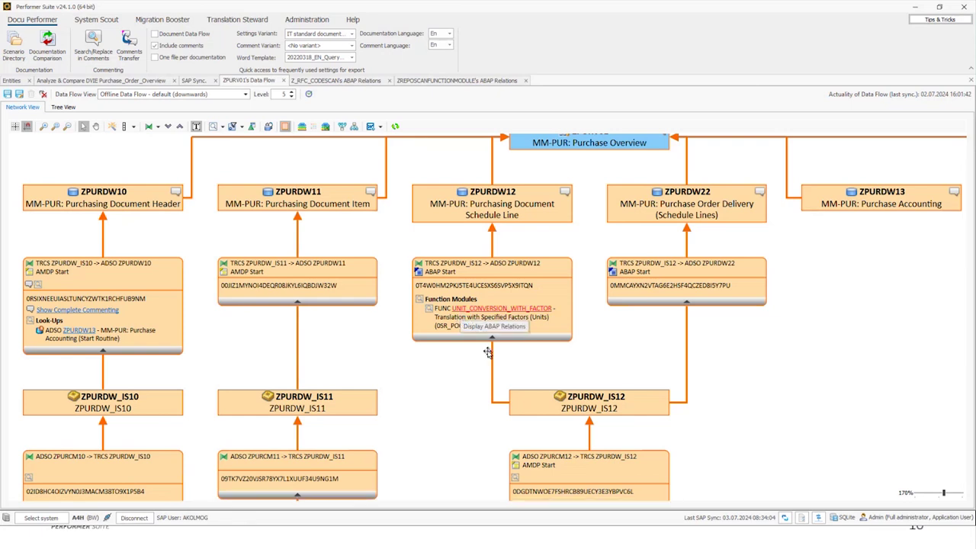
Open Display ABAP Relations for UNIT_CONVERSION_WITH_FACTOR, then cancel it
{"action": "left_click", "coordinate": [474, 314]}
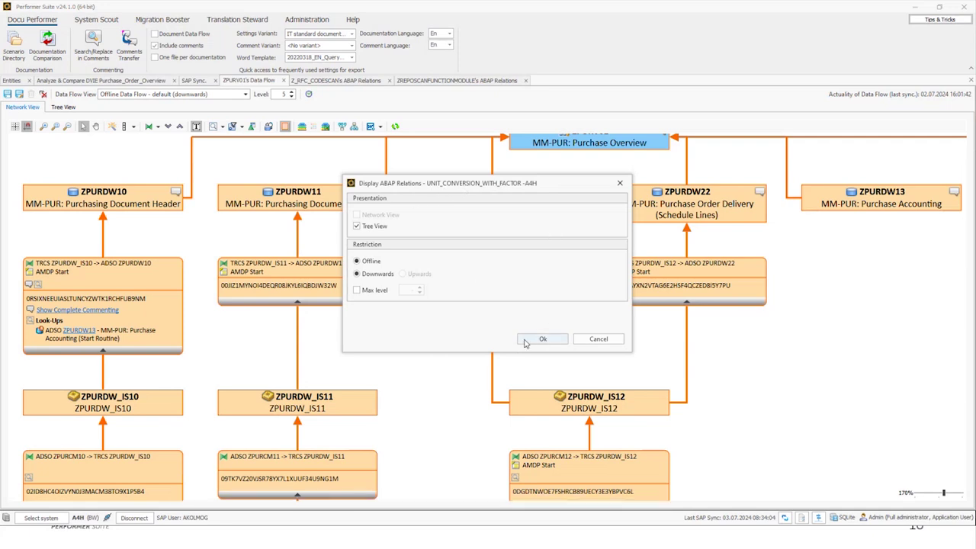
{"action": "left_click", "coordinate": [598, 340]}
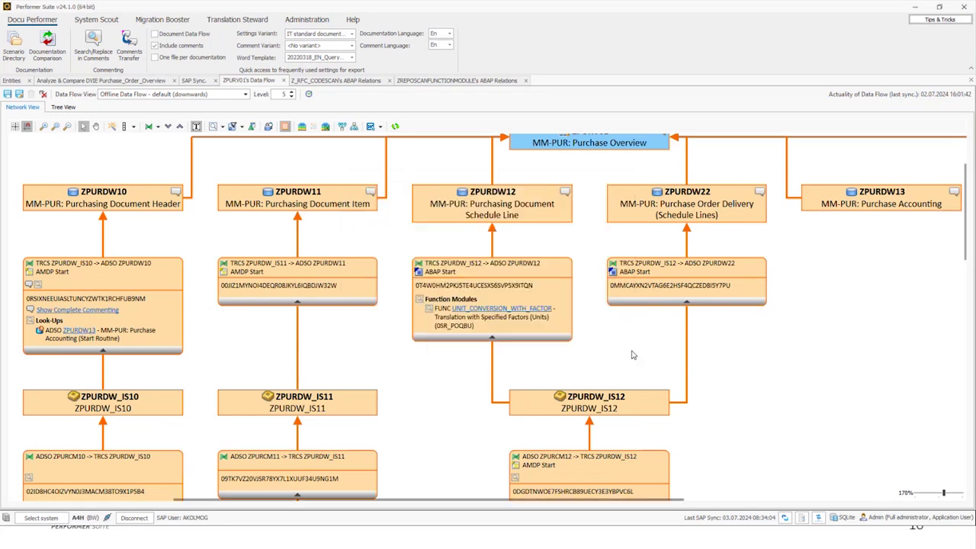
{"action": "scroll", "coordinate": [633, 356], "scroll_direction": "down", "scroll_amount": 2}
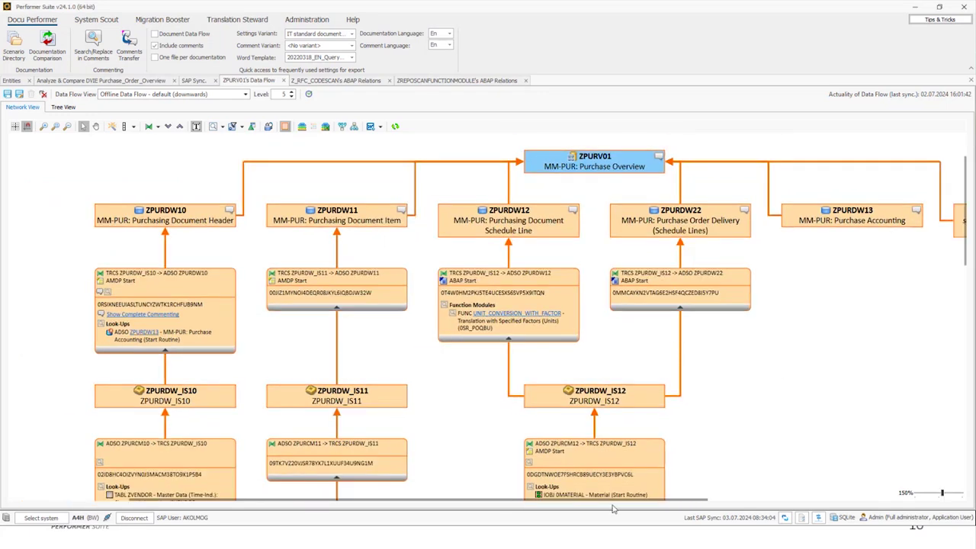
{"action": "left_click_drag", "start_coordinate": [614, 503], "coordinate": [639, 504]}
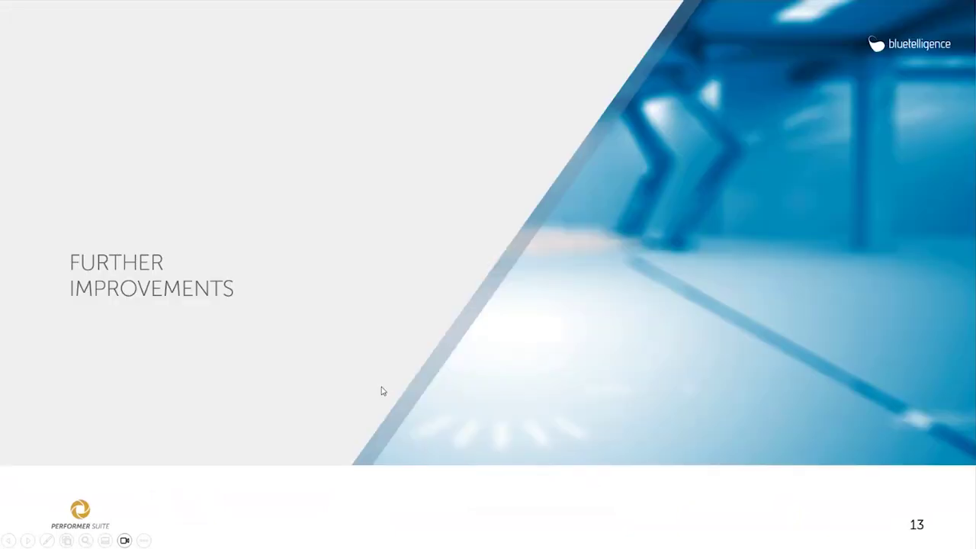
Advance to slide 14 on Datasphere Analyze & Compare, enable the laser pointer, and return to Performer Suite
{"action": "key", "text": "Right"}
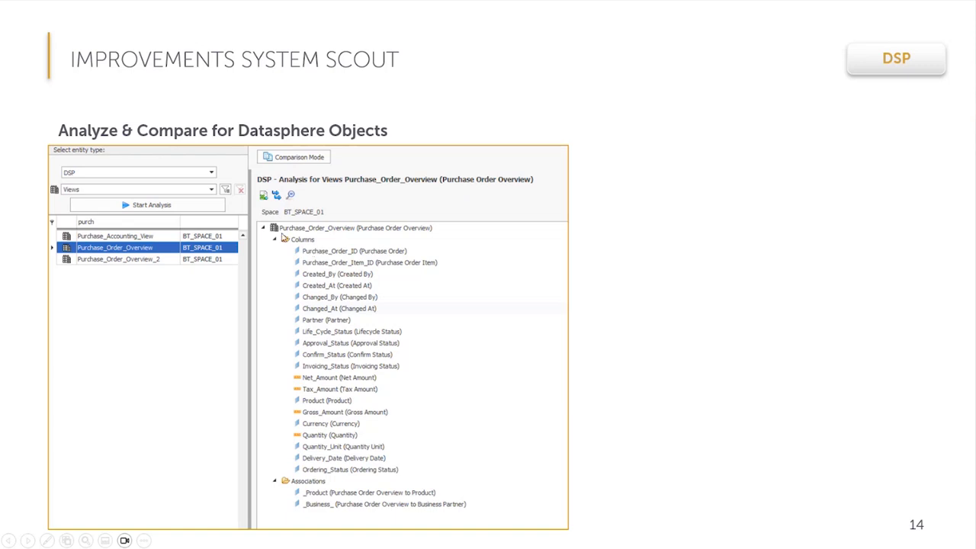
{"action": "key", "text": "ctrl+l"}
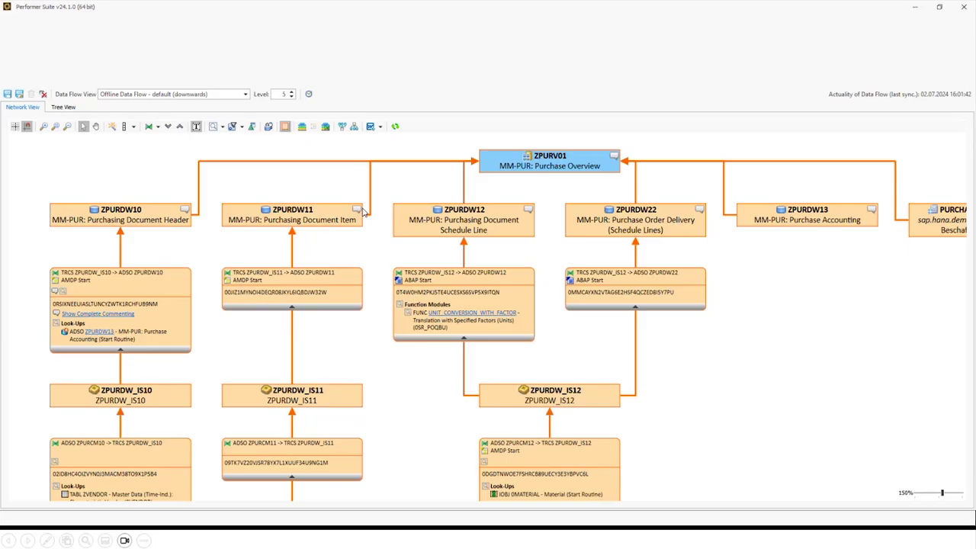
{"action": "left_click", "coordinate": [76, 83]}
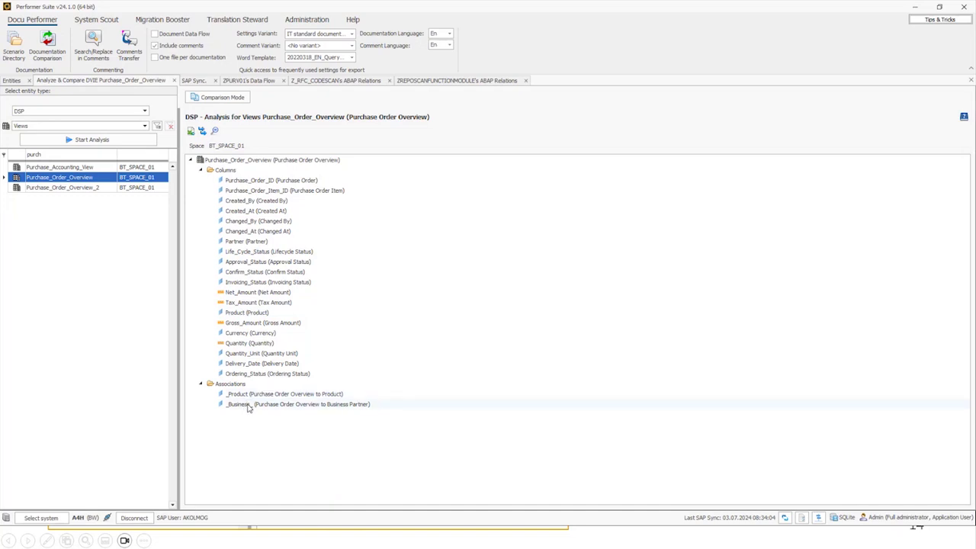
Keep Views, enable Comparison Mode with Purchase_Order_Overview, then minimize and advance to slide 15
{"action": "left_click", "coordinate": [144, 126]}
{"action": "left_click", "coordinate": [114, 174]}
{"action": "left_click", "coordinate": [235, 100]}
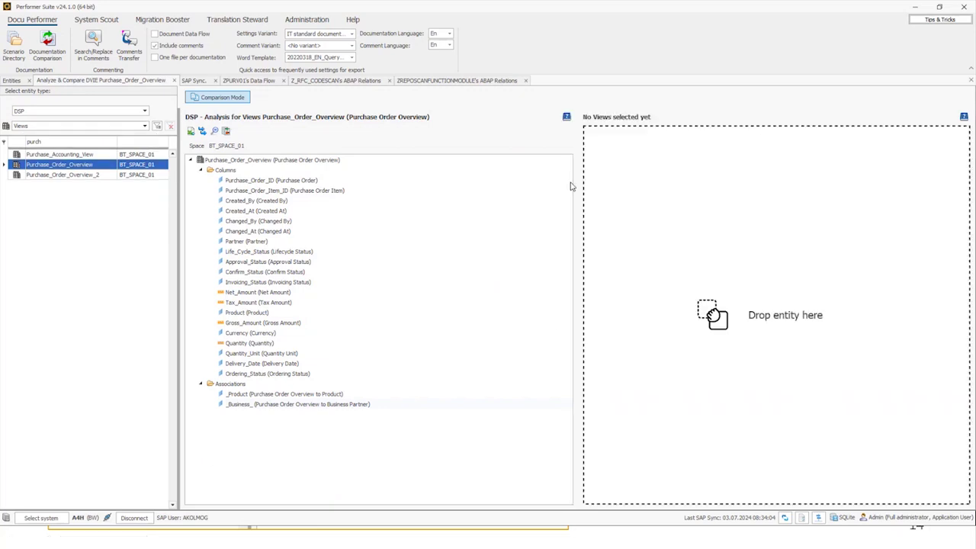
{"action": "mouse_move", "coordinate": [49, 166]}
{"action": "left_mouse_down"}
{"action": "mouse_move", "coordinate": [125, 177]}
{"action": "mouse_move", "coordinate": [747, 190]}
{"action": "mouse_move", "coordinate": [65, 170]}
{"action": "left_mouse_up"}
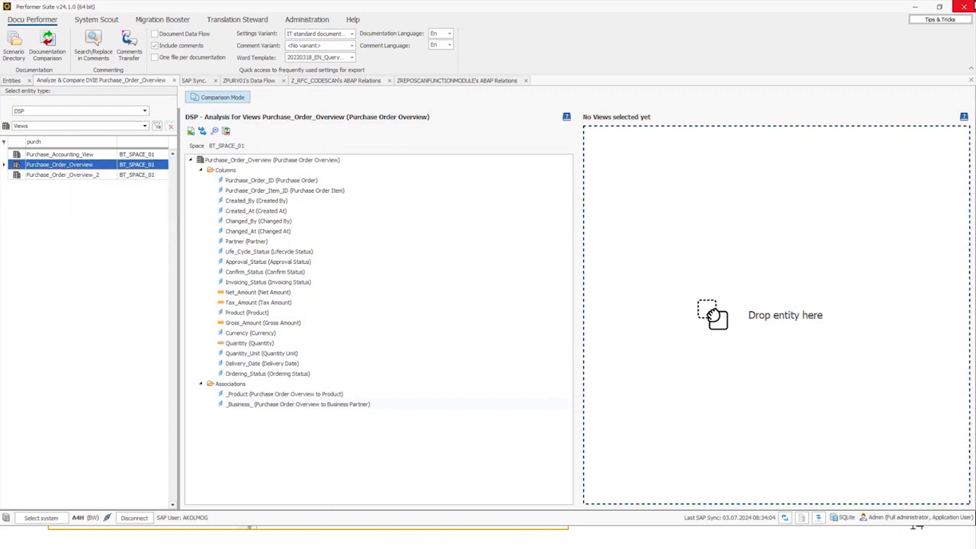
{"action": "left_click", "coordinate": [912, 7]}
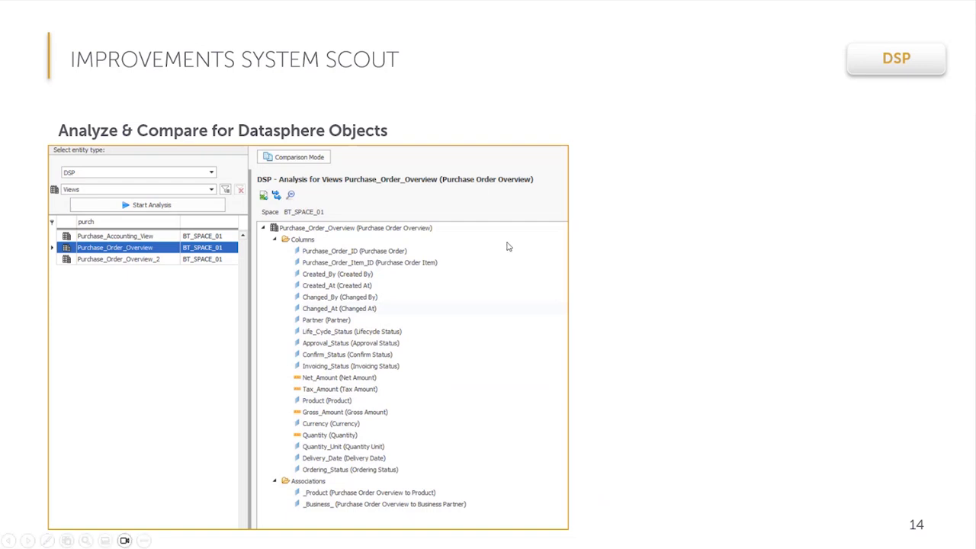
{"action": "left_click", "coordinate": [576, 296]}
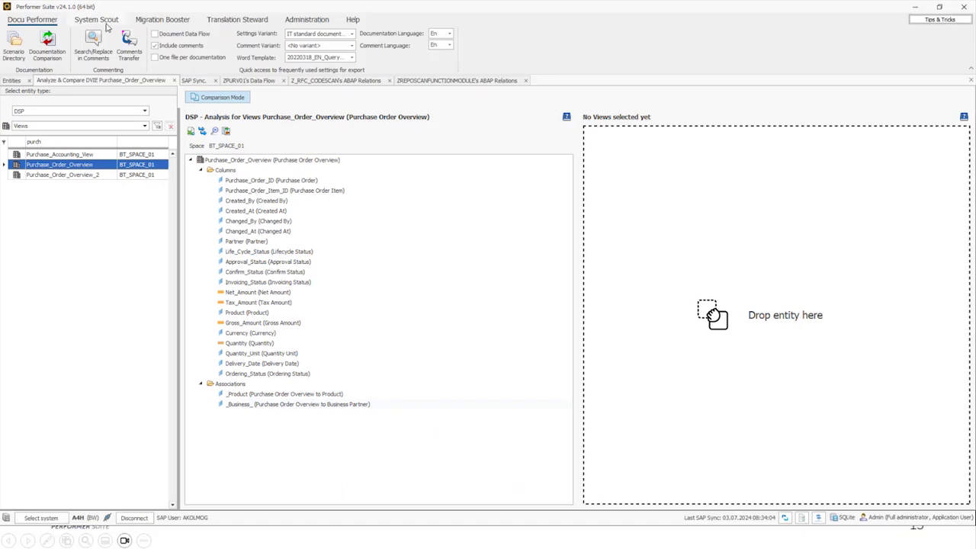
Open a Data Loads and Usages report for Queries, then reveal the slide's System Comparison section
{"action": "left_click", "coordinate": [84, 54]}
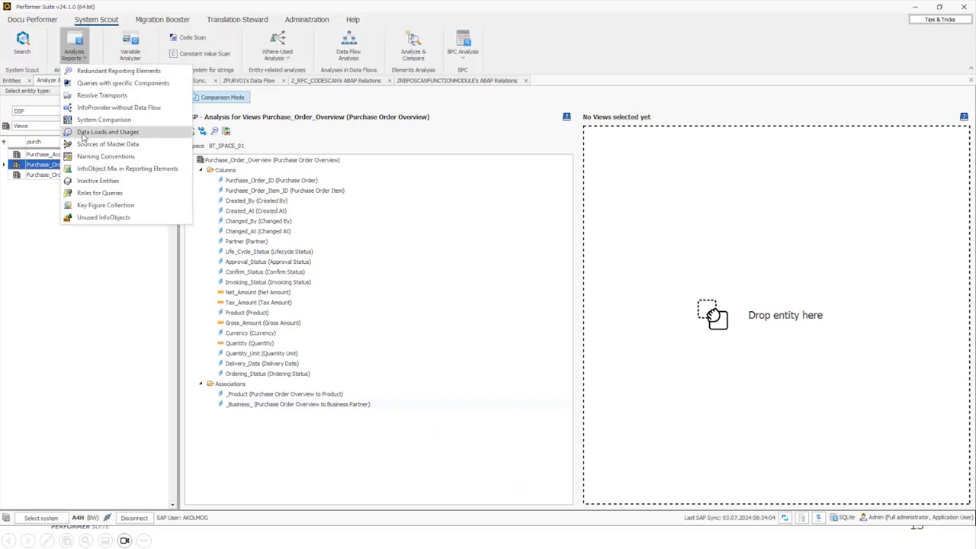
{"action": "left_click", "coordinate": [108, 132]}
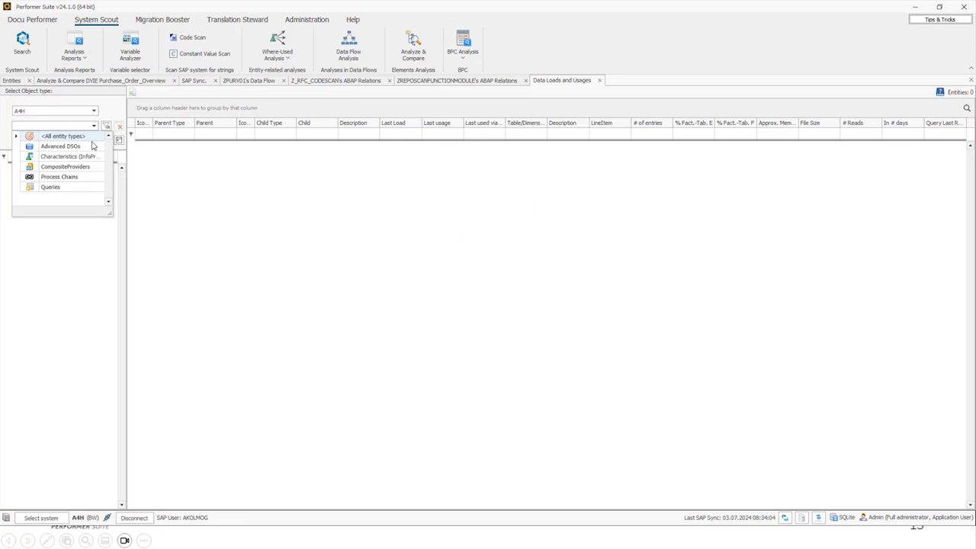
{"action": "left_click", "coordinate": [61, 190]}
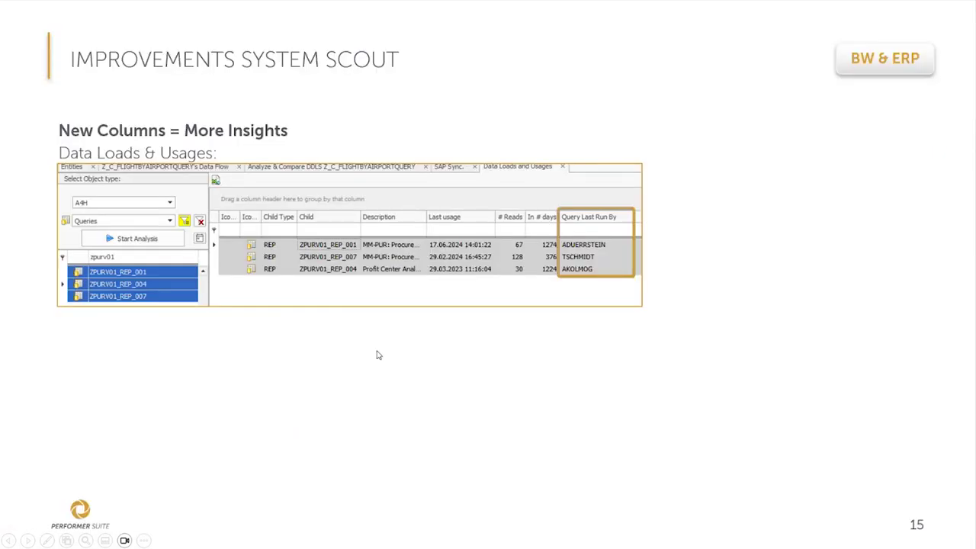
{"action": "left_click", "coordinate": [575, 403]}
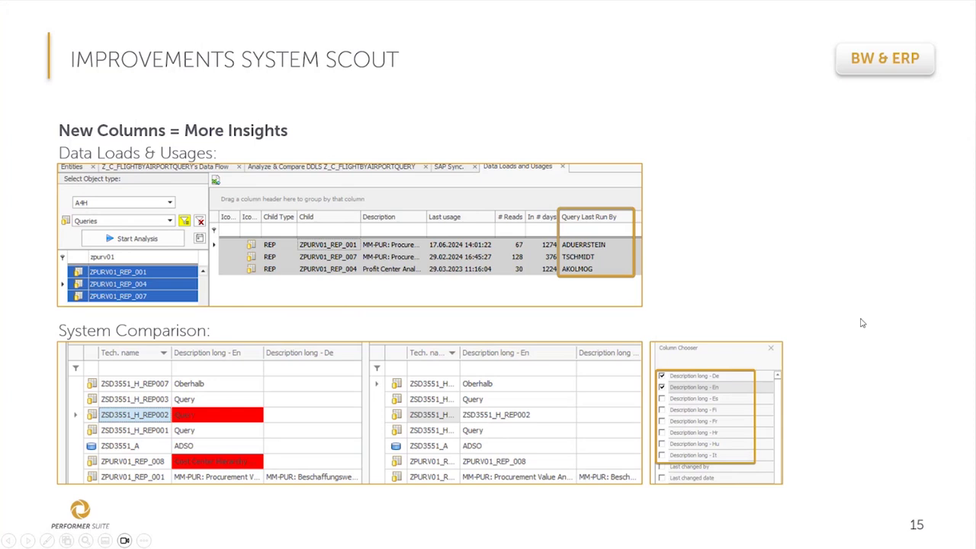